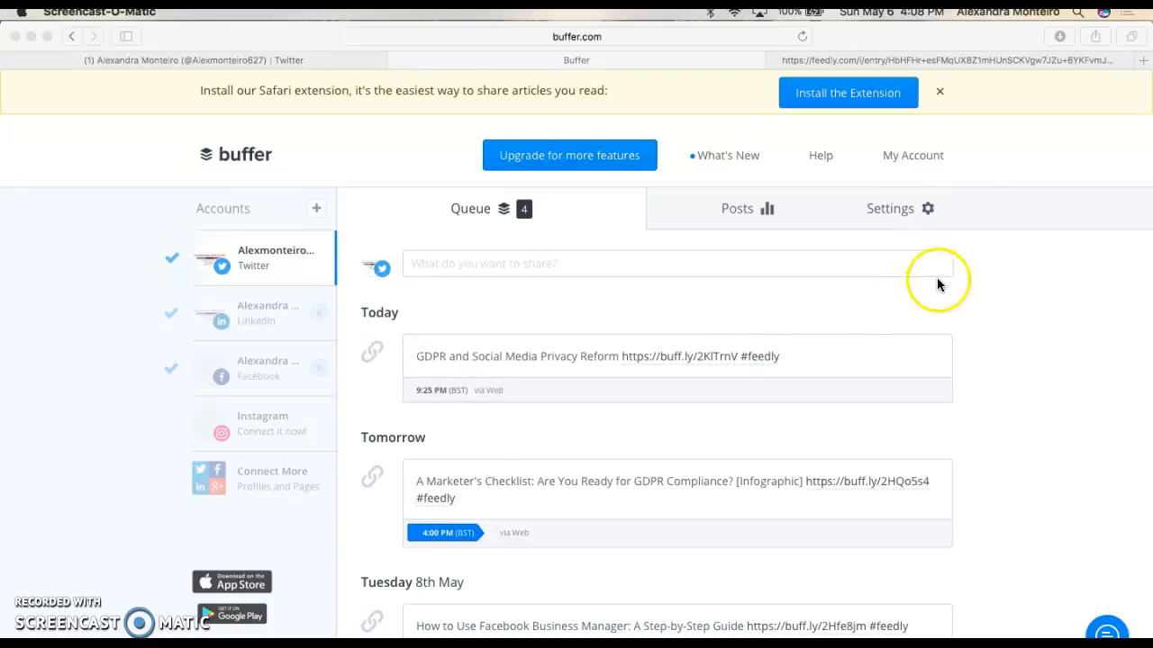
Dismiss the Safari extension banner and look through the scheduled posts in the Twitter queue.
click(941, 93)
click(940, 93)
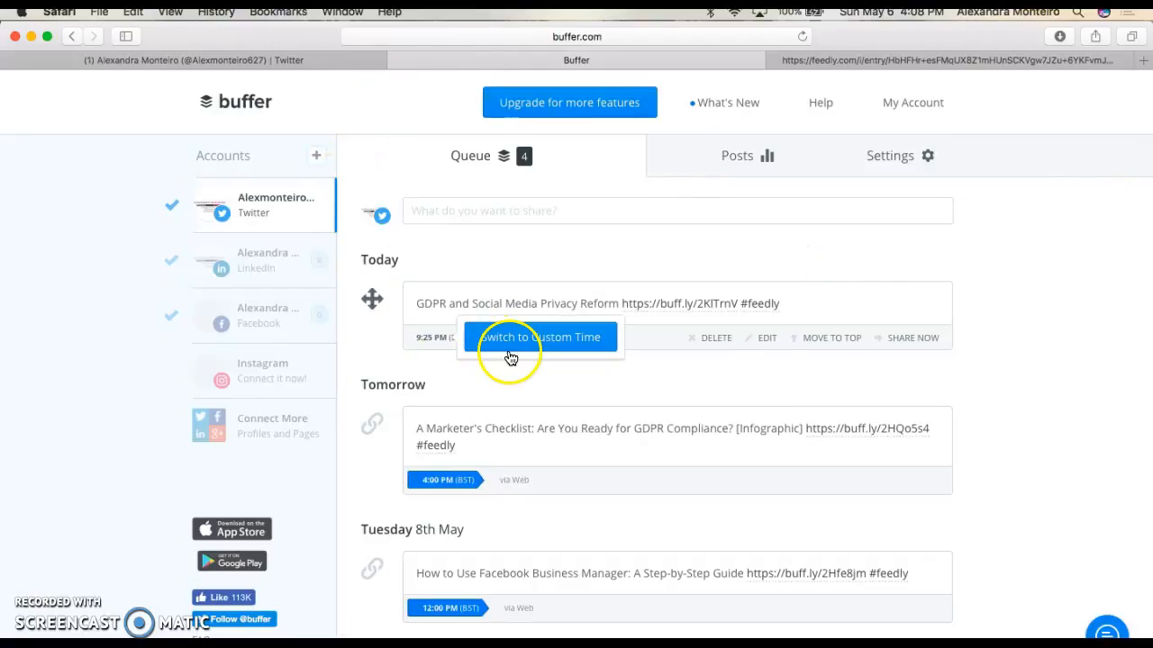
scroll(388, 392, down, 2)
scroll(392, 399, down, 5)
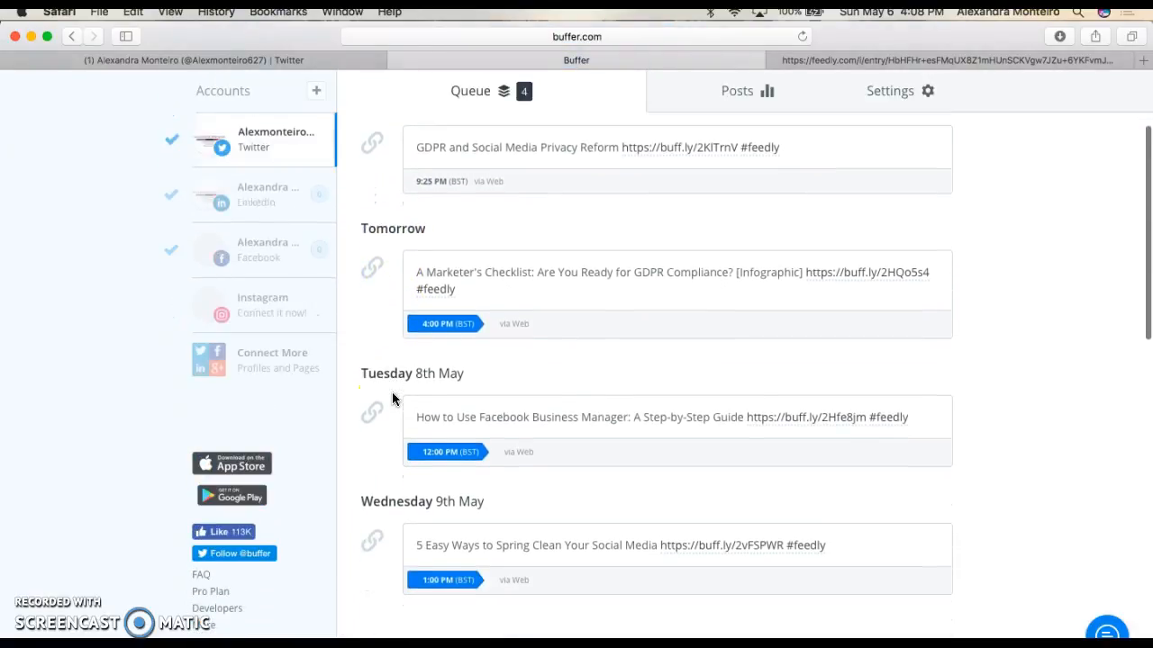
scroll(392, 396, up, 2)
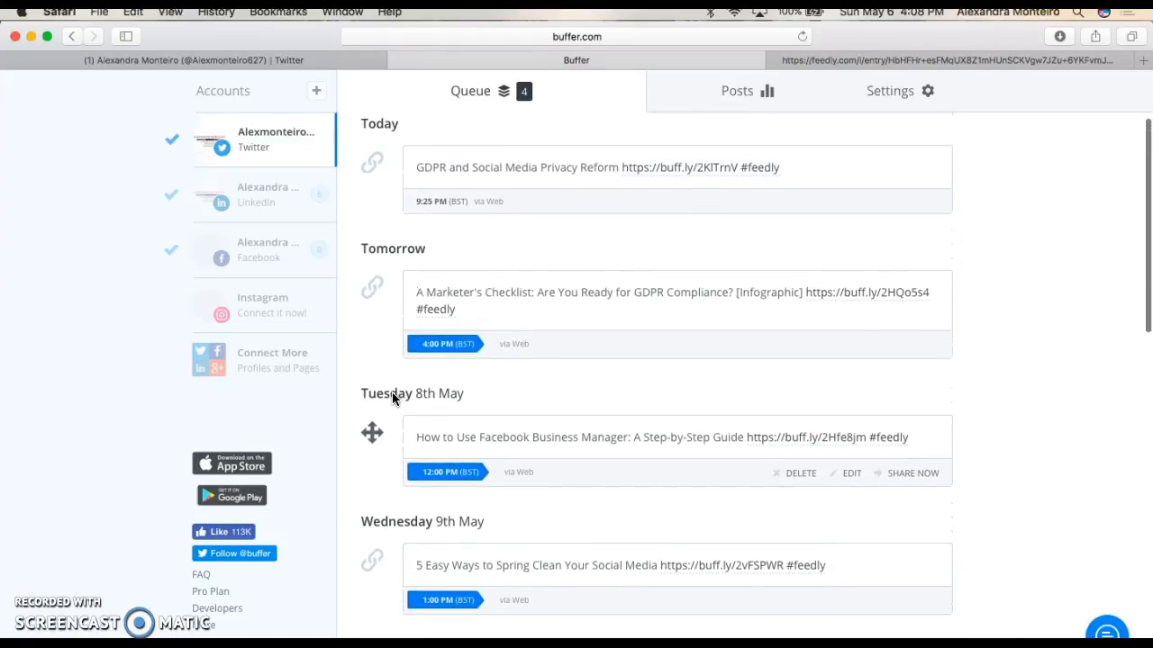
Switch to Feedly, close the open article and feed previews, and browse the list of marketing sources.
click(936, 59)
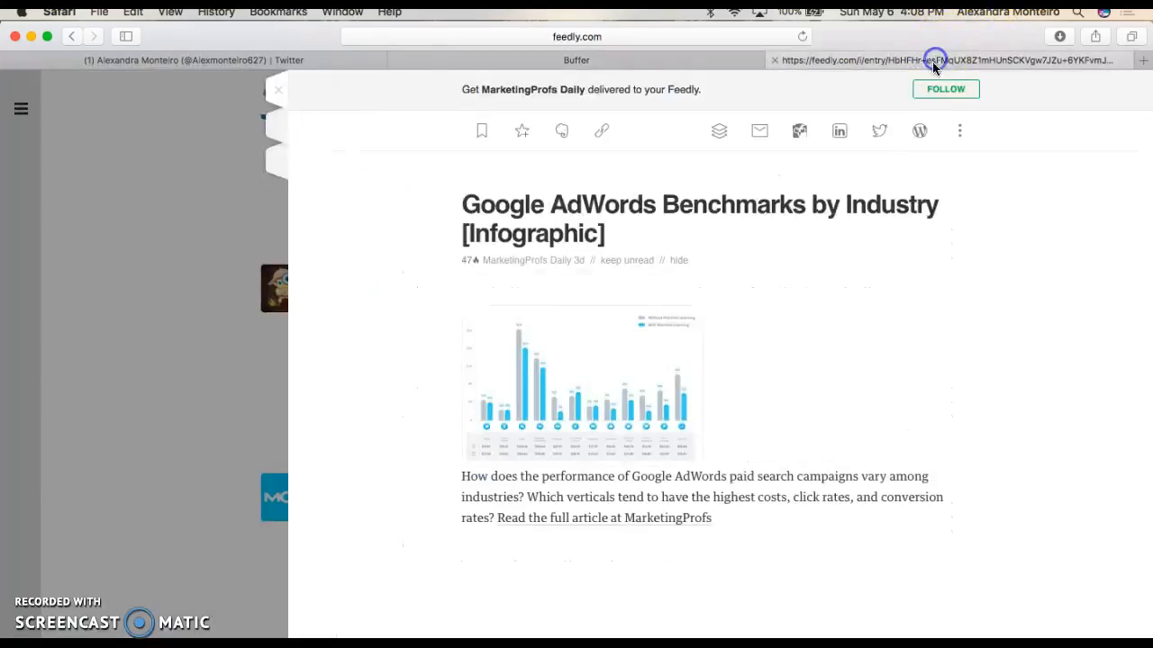
click(275, 94)
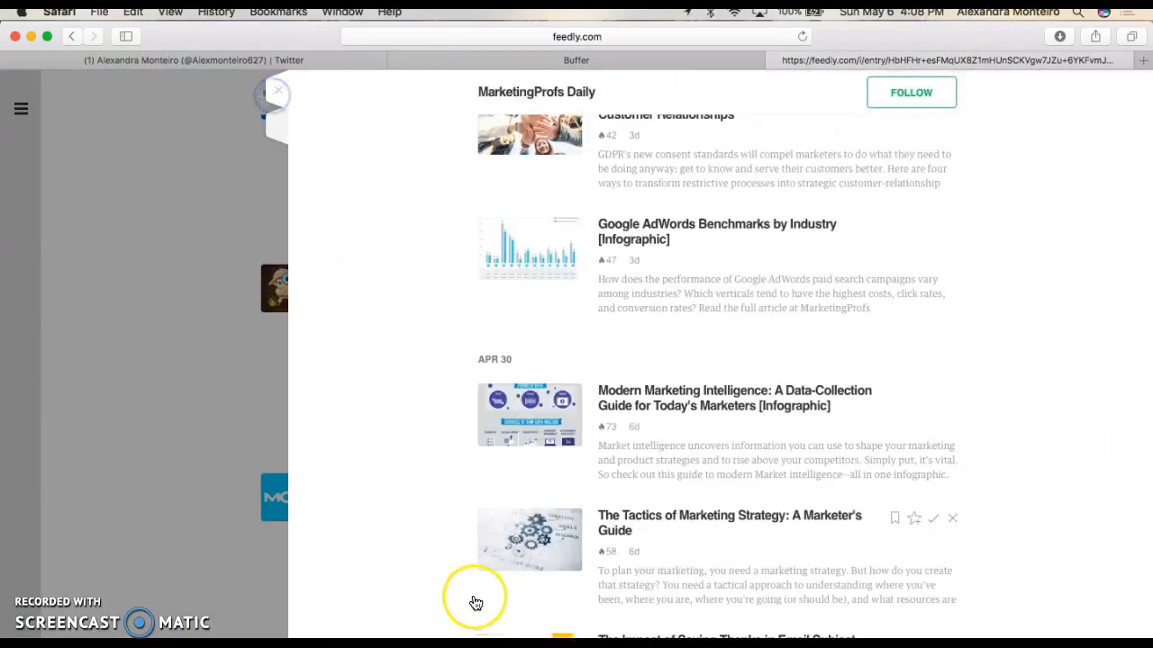
scroll(548, 514, down, 10)
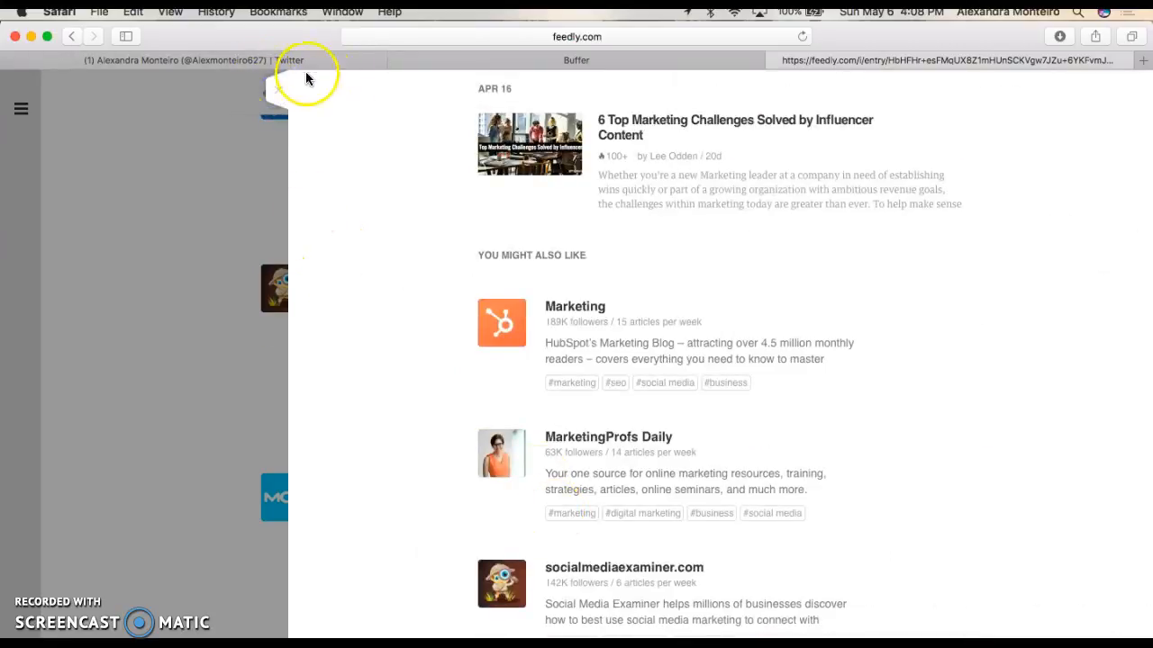
click(277, 90)
scroll(547, 476, down, 15)
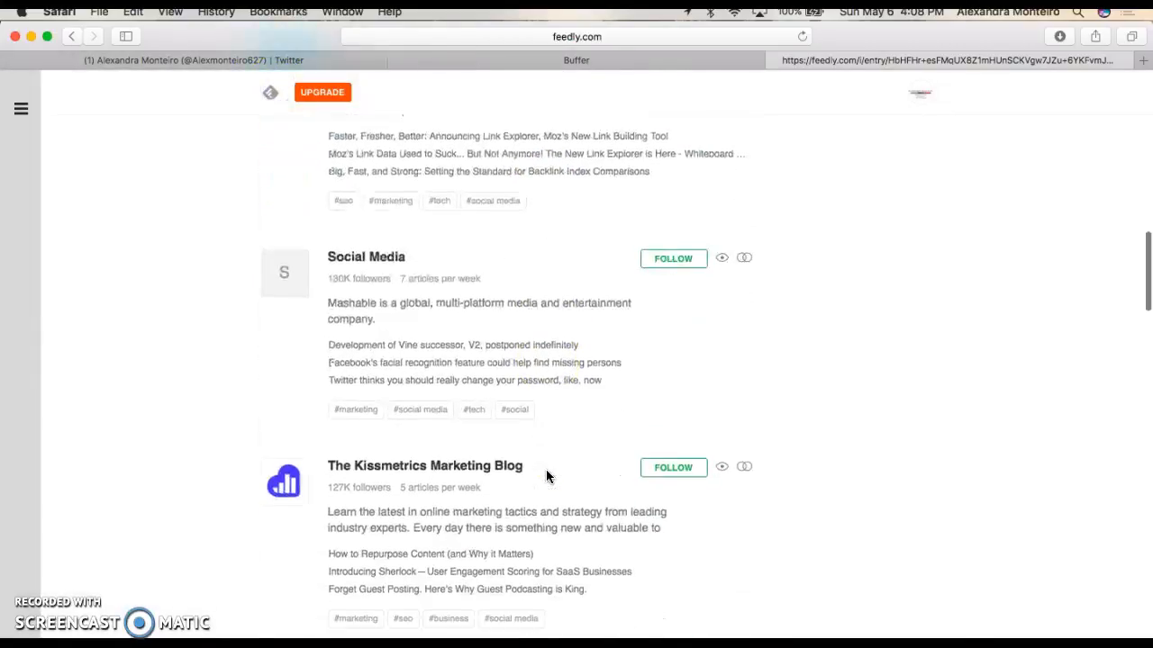
scroll(547, 476, down, 1)
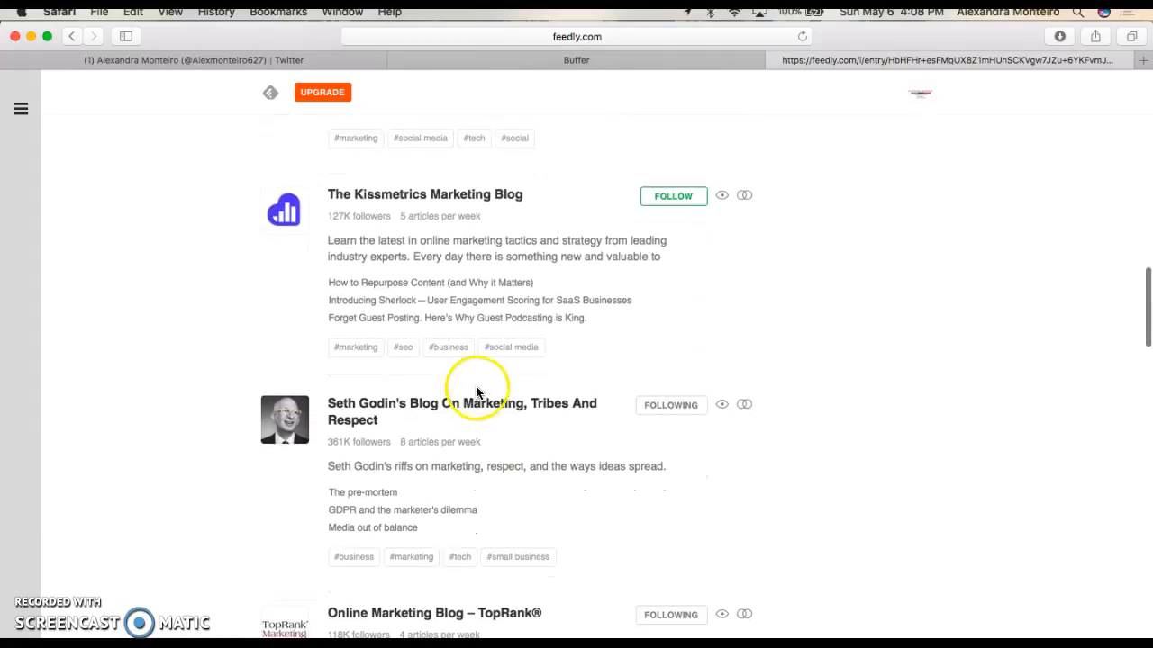
Return to Buffer and review the Twitter account's queued posts through Wednesday 9th May.
click(657, 60)
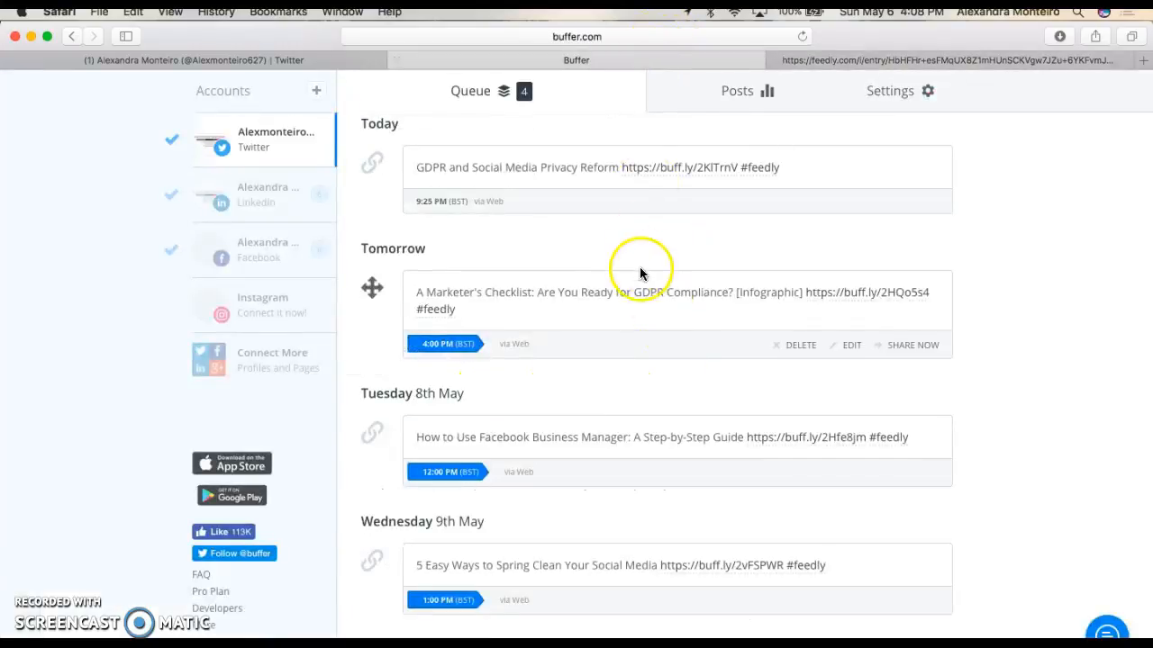
scroll(646, 443, down, 1)
scroll(646, 443, down, 5)
scroll(646, 442, up, 8)
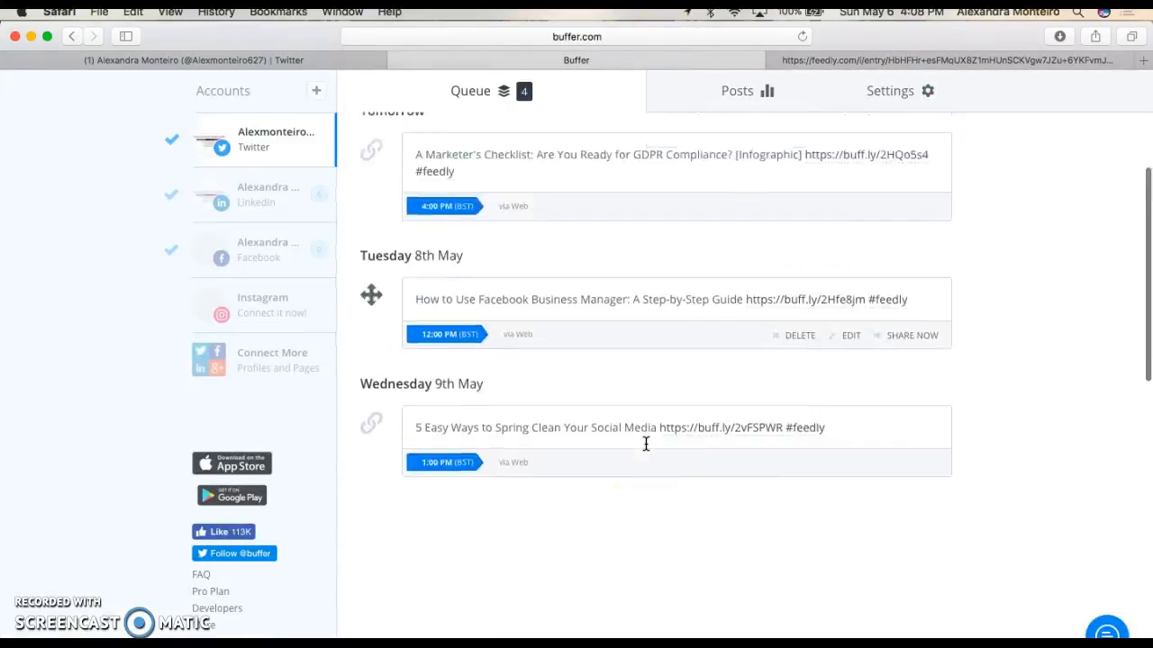
Display the LinkedIn account's queue and review its scheduled posts through Wednesday 9th May.
click(267, 211)
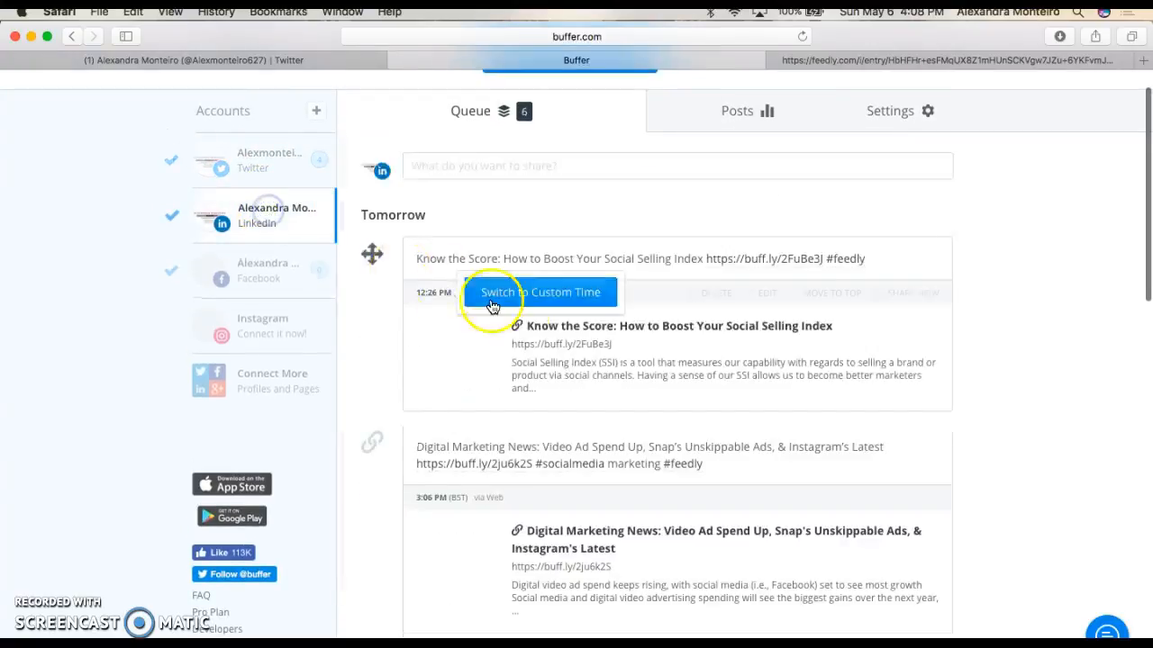
scroll(540, 348, up, 1)
scroll(543, 354, down, 3)
scroll(543, 354, down, 10)
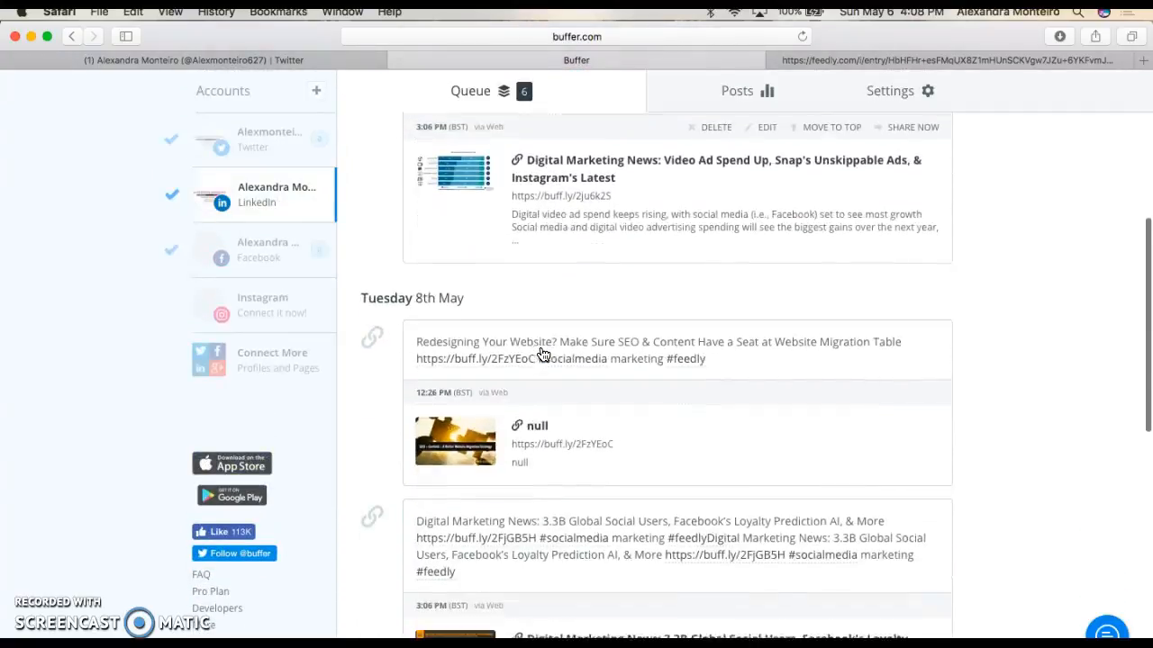
scroll(543, 354, down, 7)
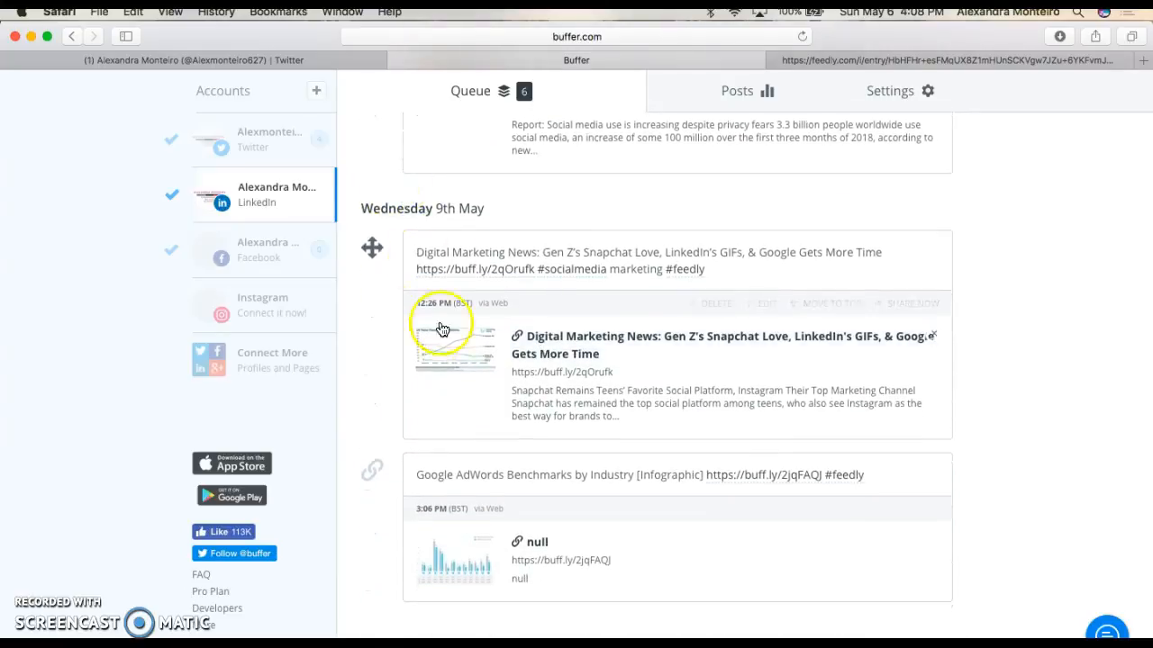
Return to the Twitter account and examine the already published posts for Twitter and for LinkedIn.
click(279, 156)
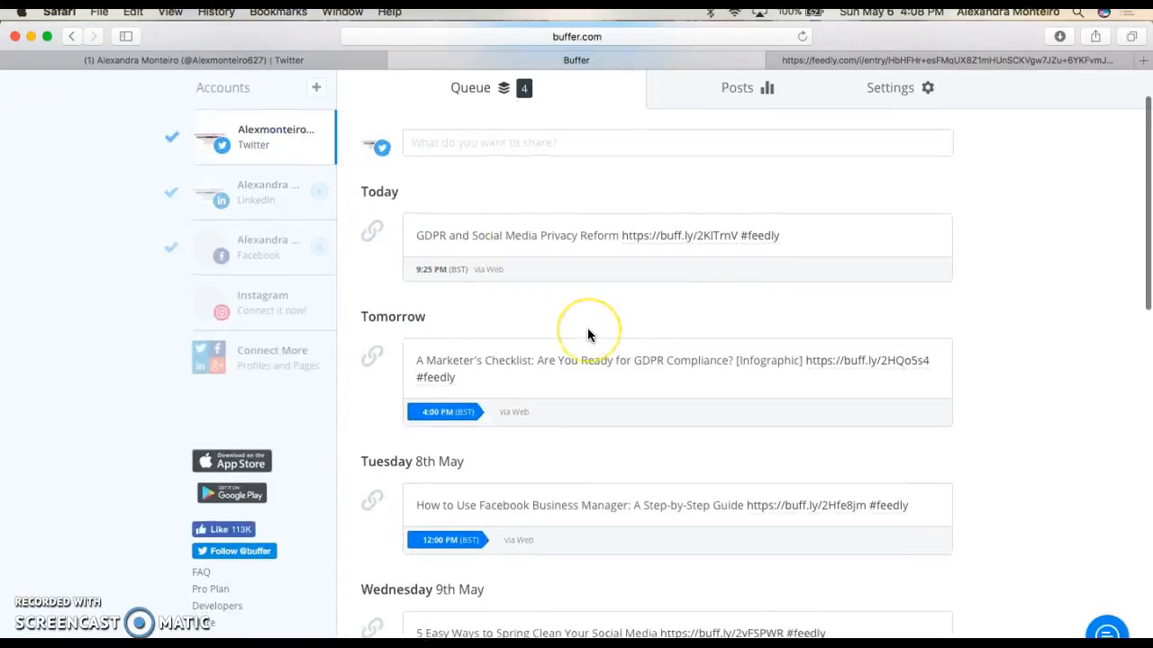
scroll(587, 334, down, 3)
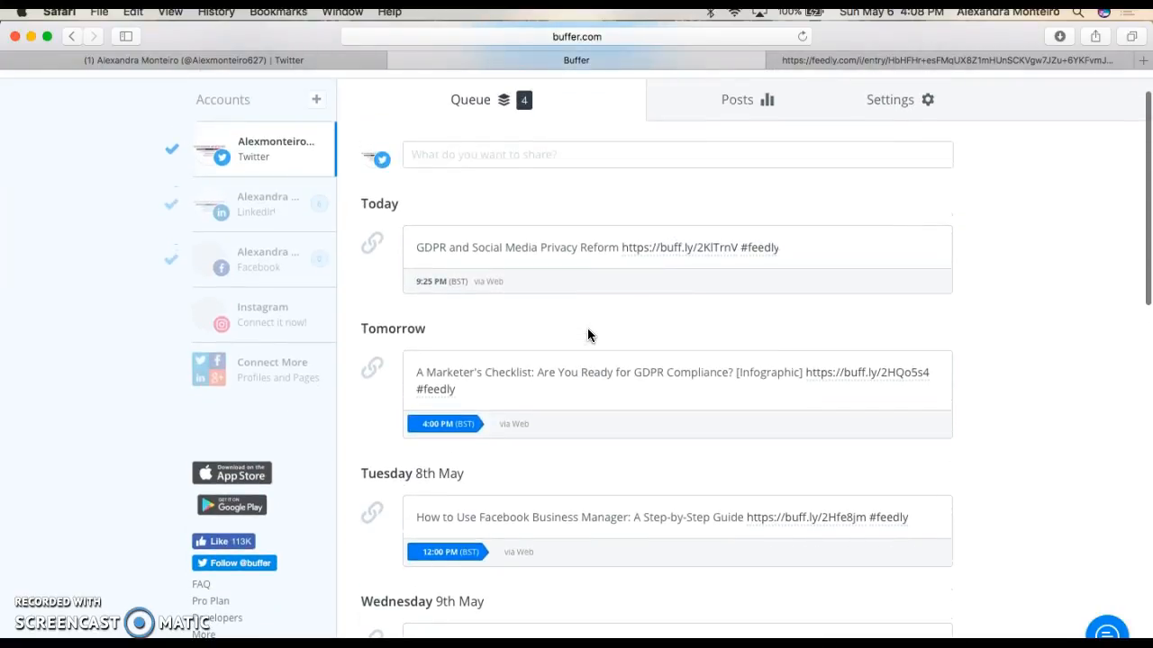
click(715, 100)
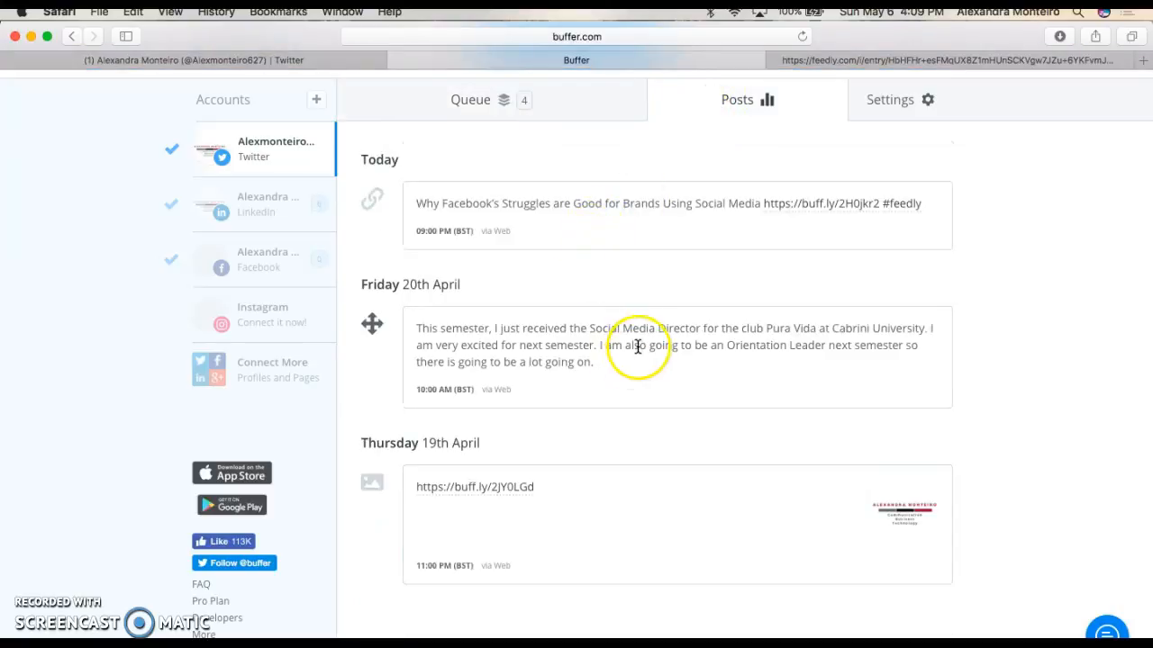
scroll(649, 394, down, 1)
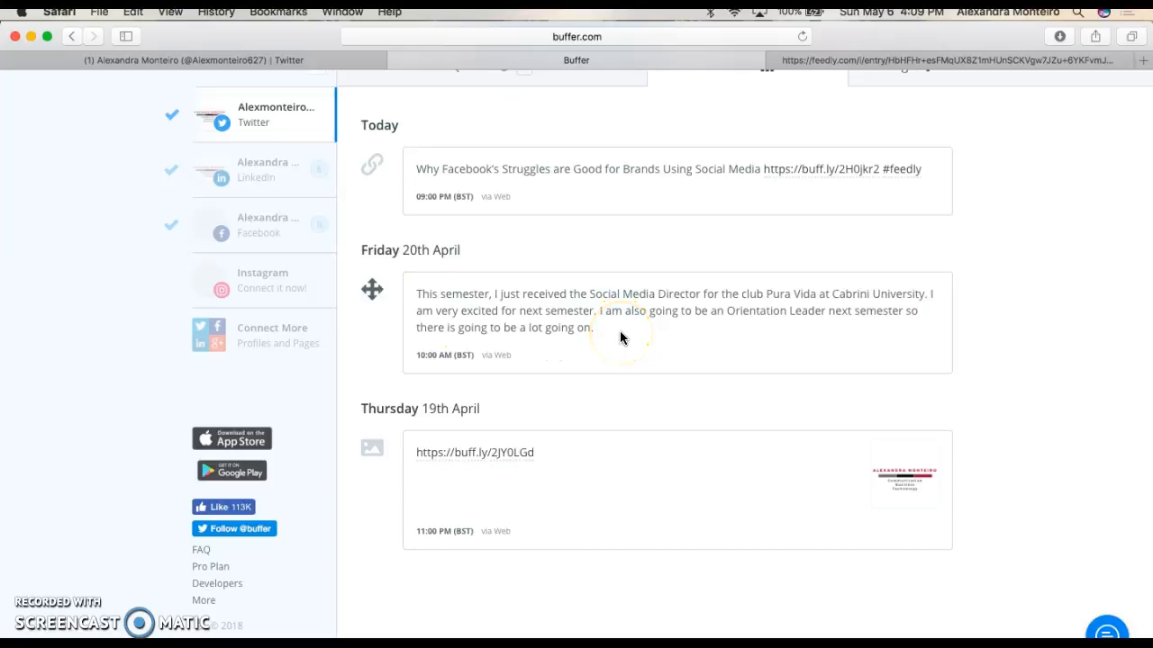
scroll(515, 193, up, 2)
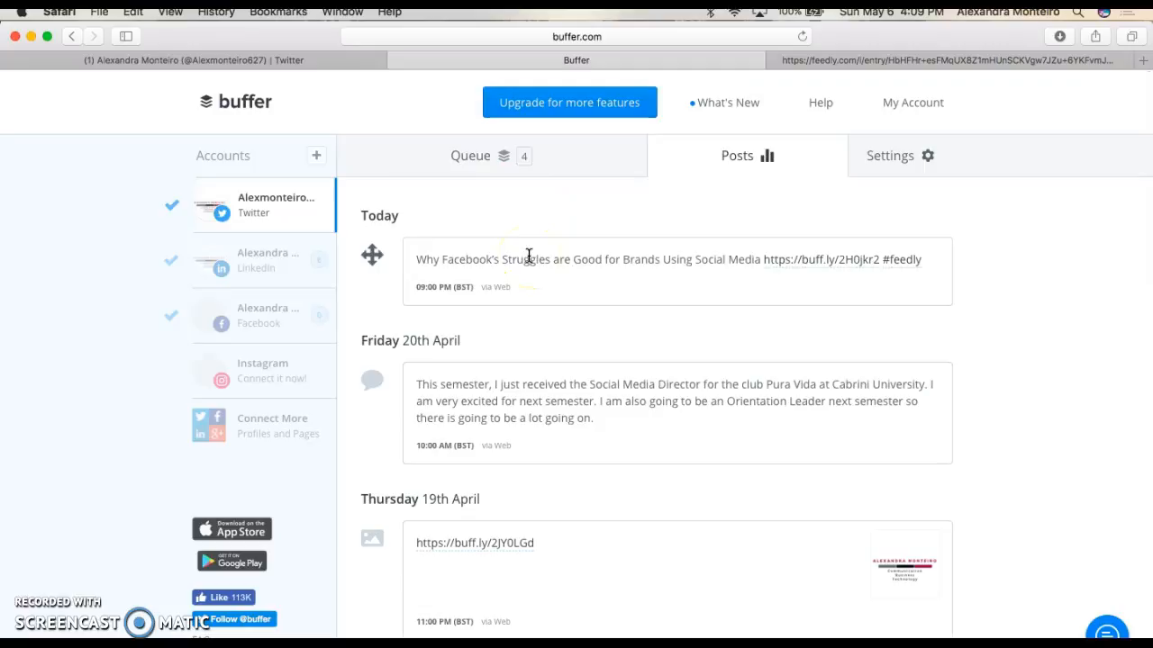
click(297, 259)
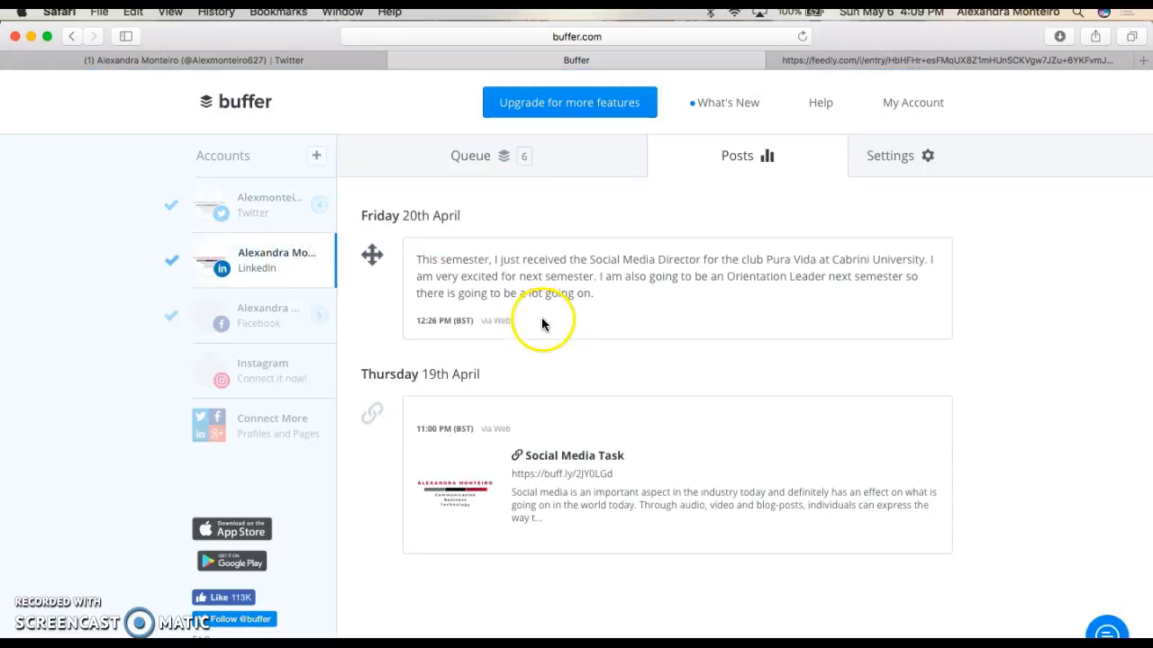
scroll(537, 375, down, 1)
Edit the queued LinkedIn post "Know the Score: How to Boost Your Social Selling Index" and set its schedule date to May 8, 2018.
click(477, 101)
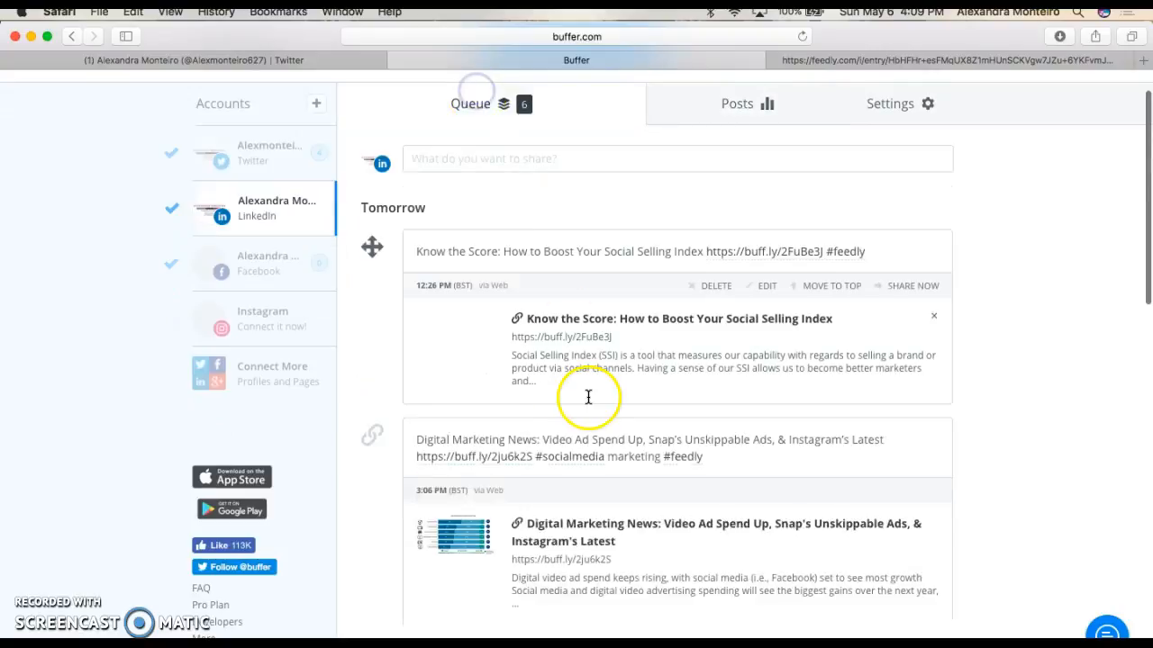
click(761, 286)
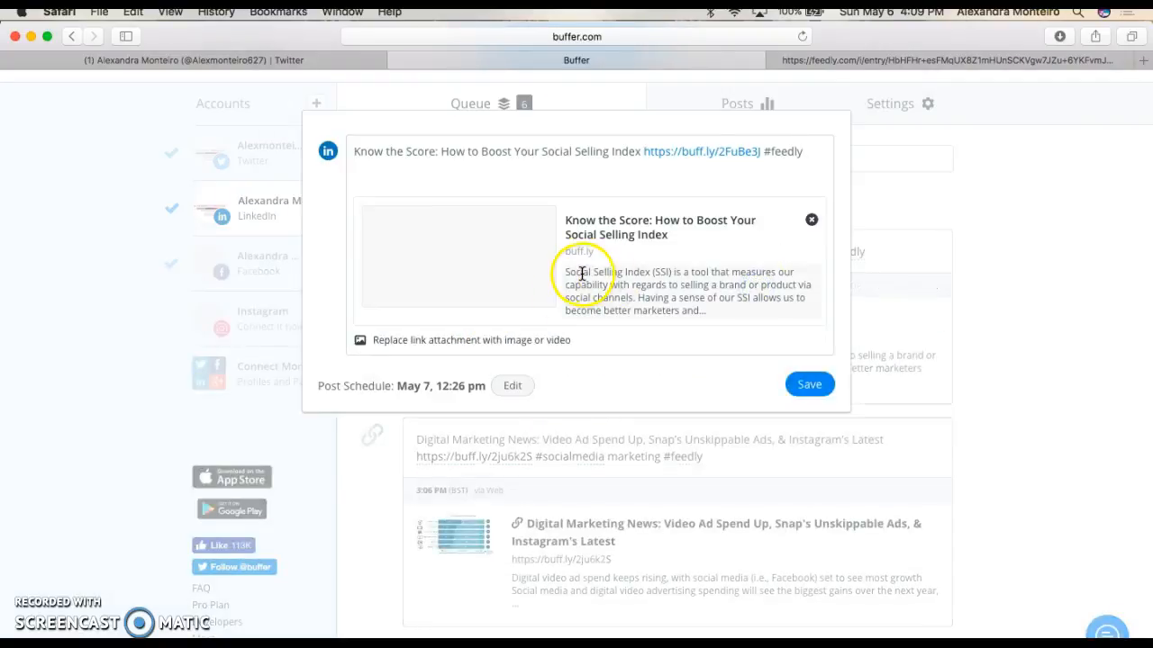
click(512, 385)
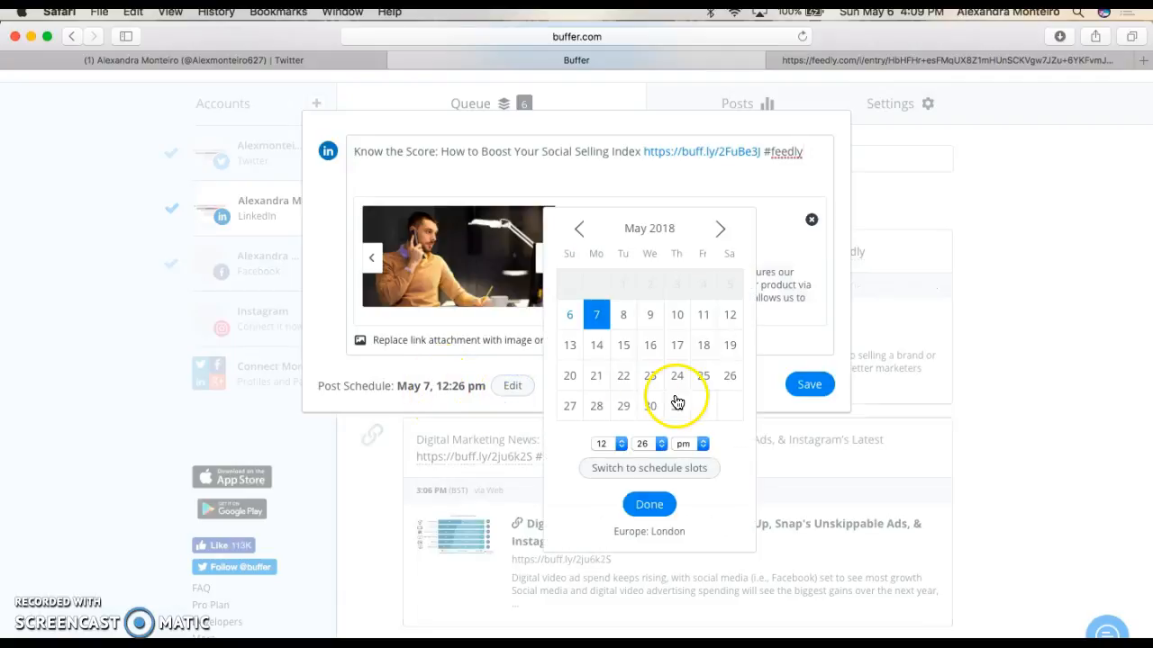
click(569, 315)
click(618, 445)
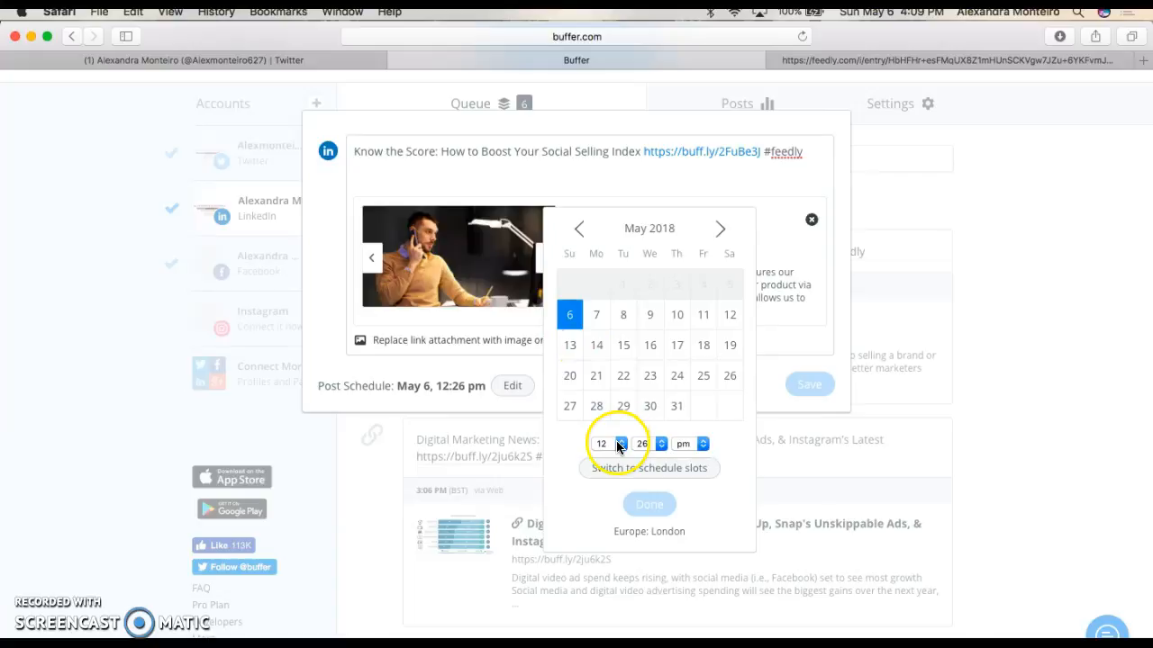
click(622, 314)
Set the post's scheduled time to 1:00 pm and save the updated post.
click(617, 445)
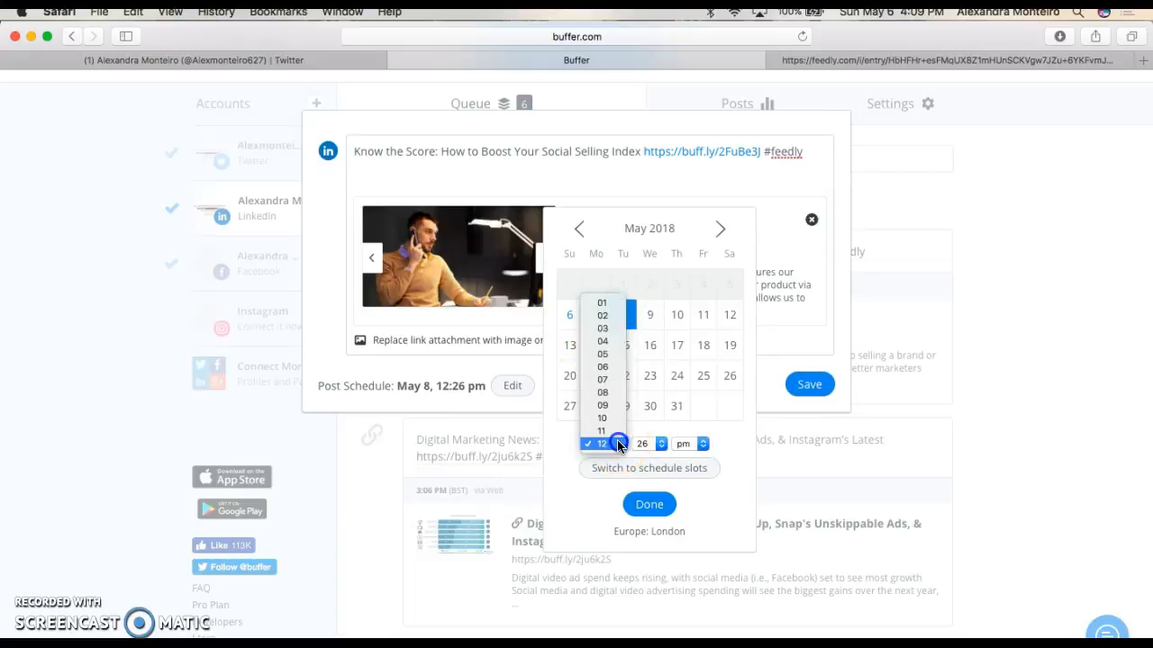
click(602, 304)
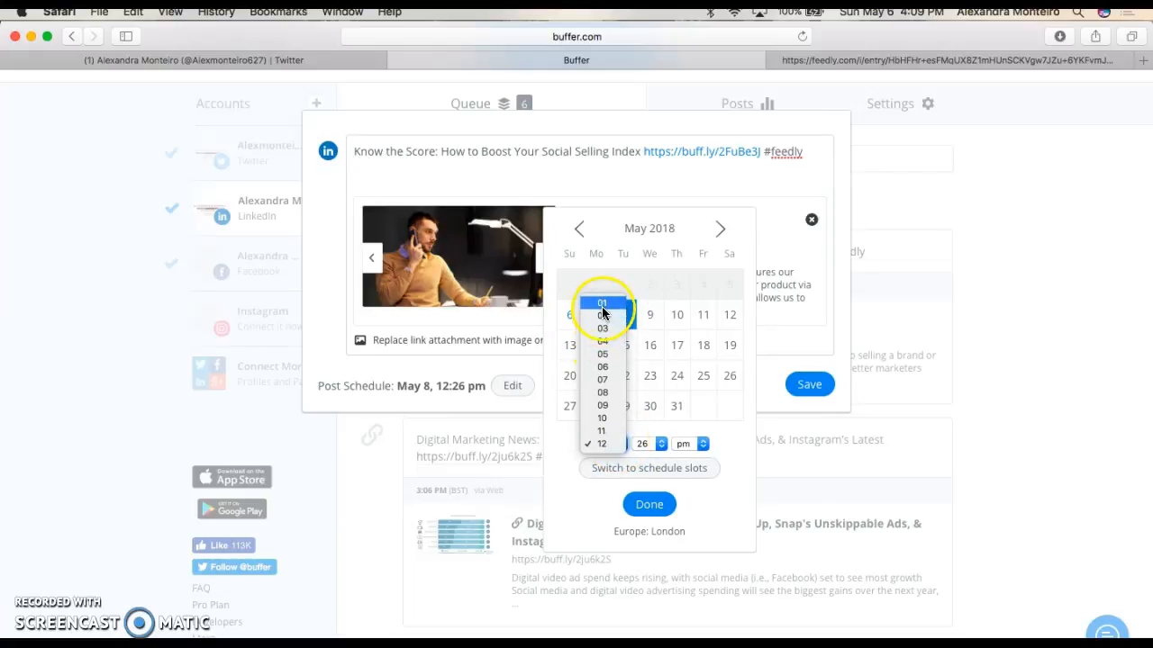
click(653, 446)
click(636, 108)
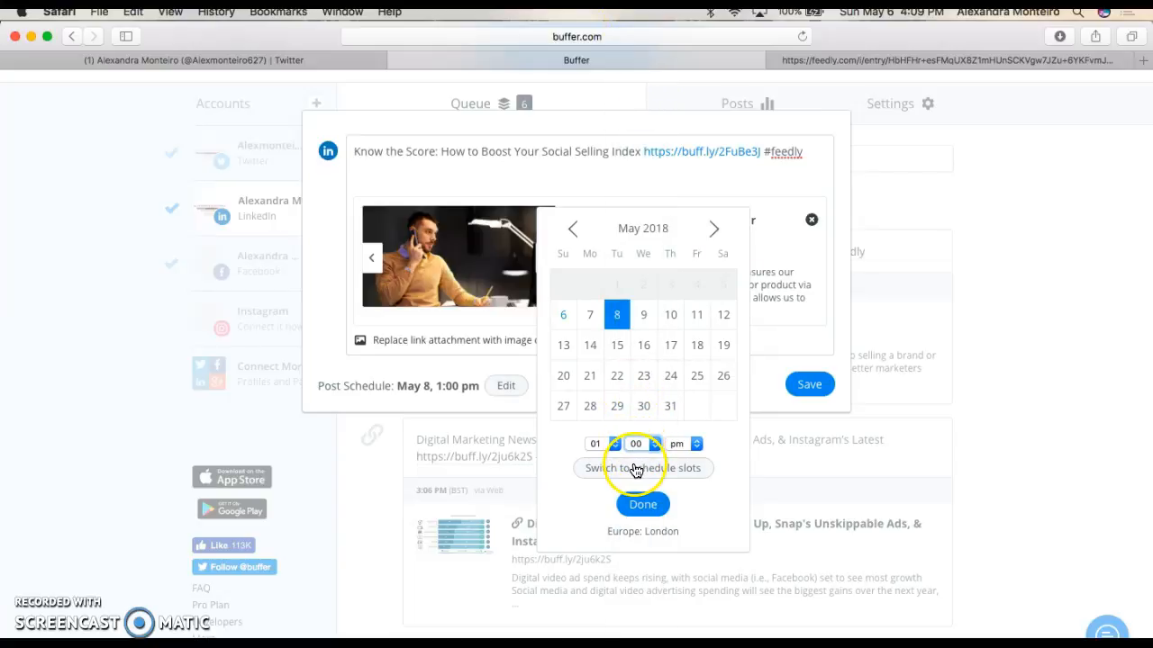
click(641, 509)
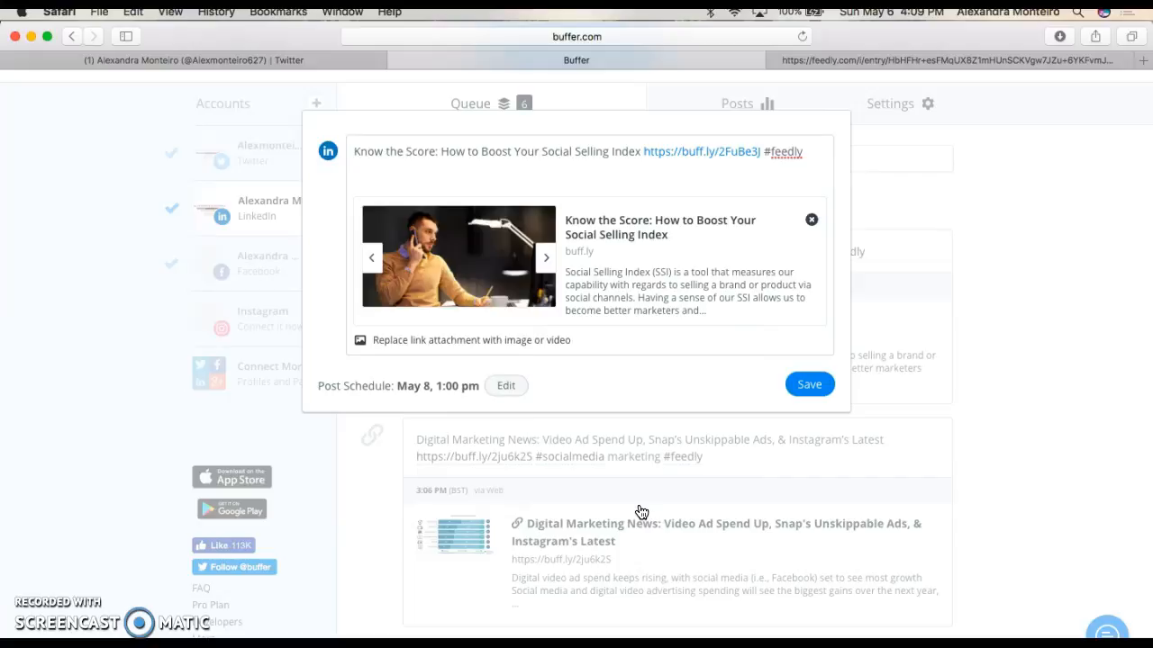
click(794, 386)
mouse_move(794, 390)
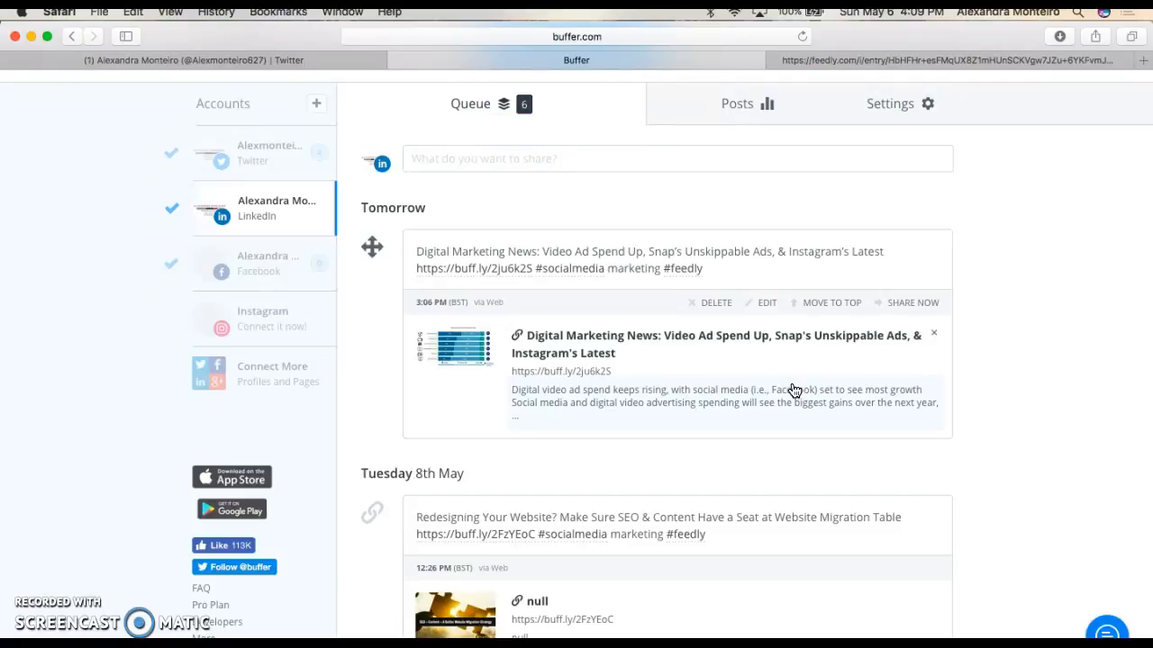
Check the rescheduled post's place in the LinkedIn queue and review the remaining scheduled posts.
scroll(794, 390, down, 10)
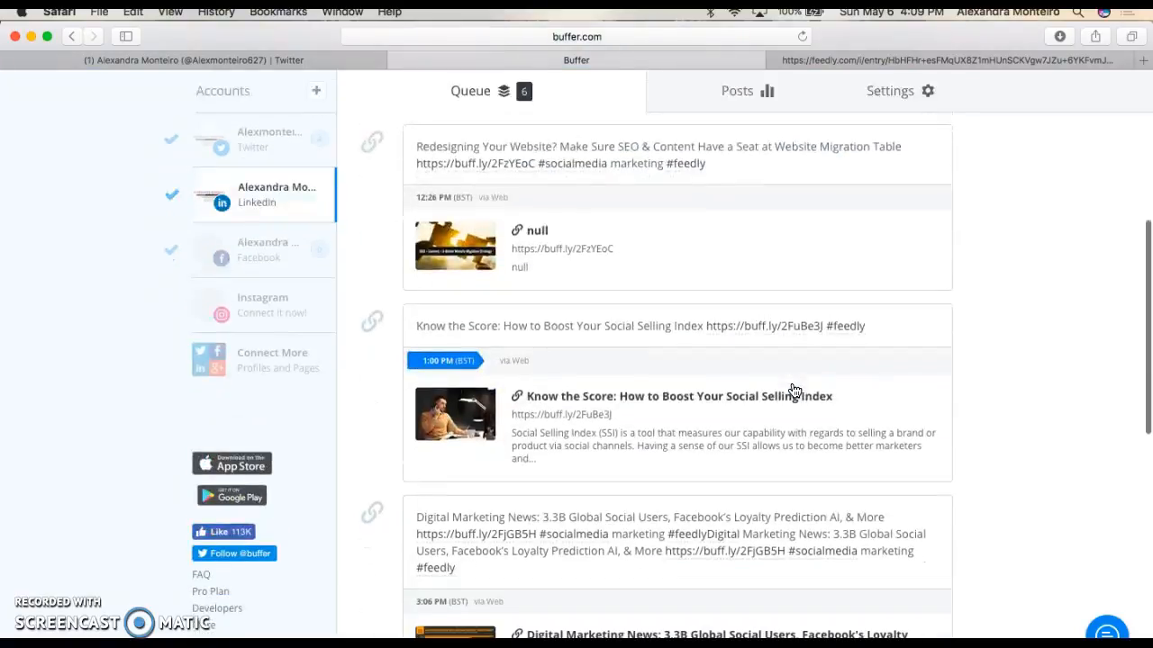
scroll(794, 390, down, 5)
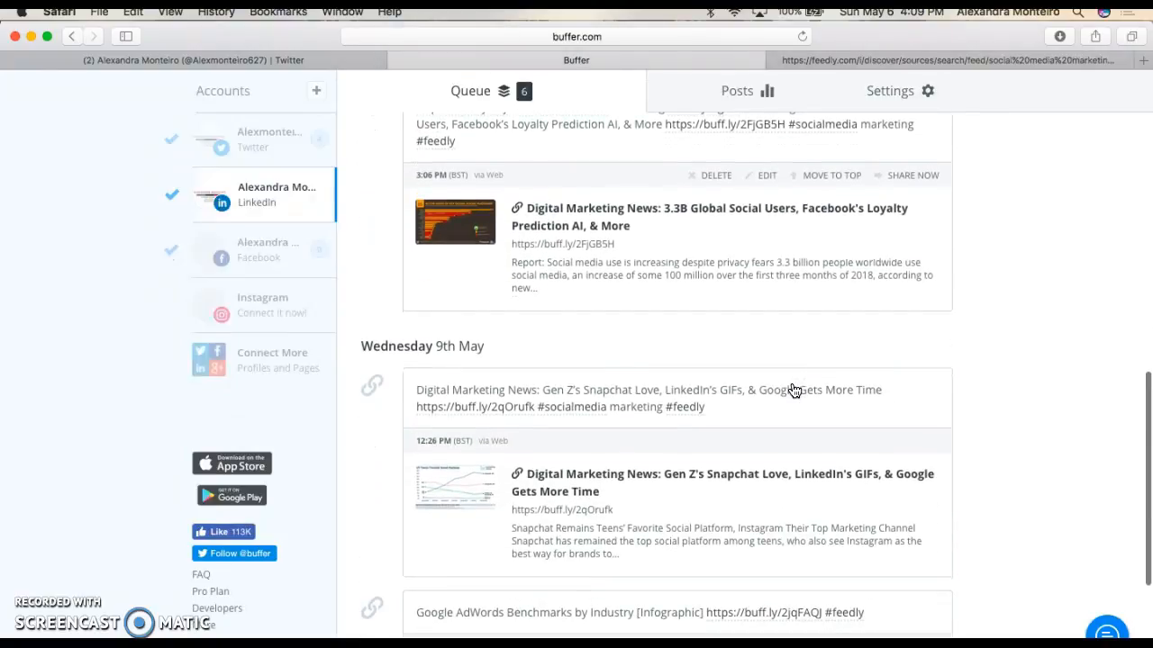
scroll(794, 390, down, 3)
scroll(794, 390, down, 2)
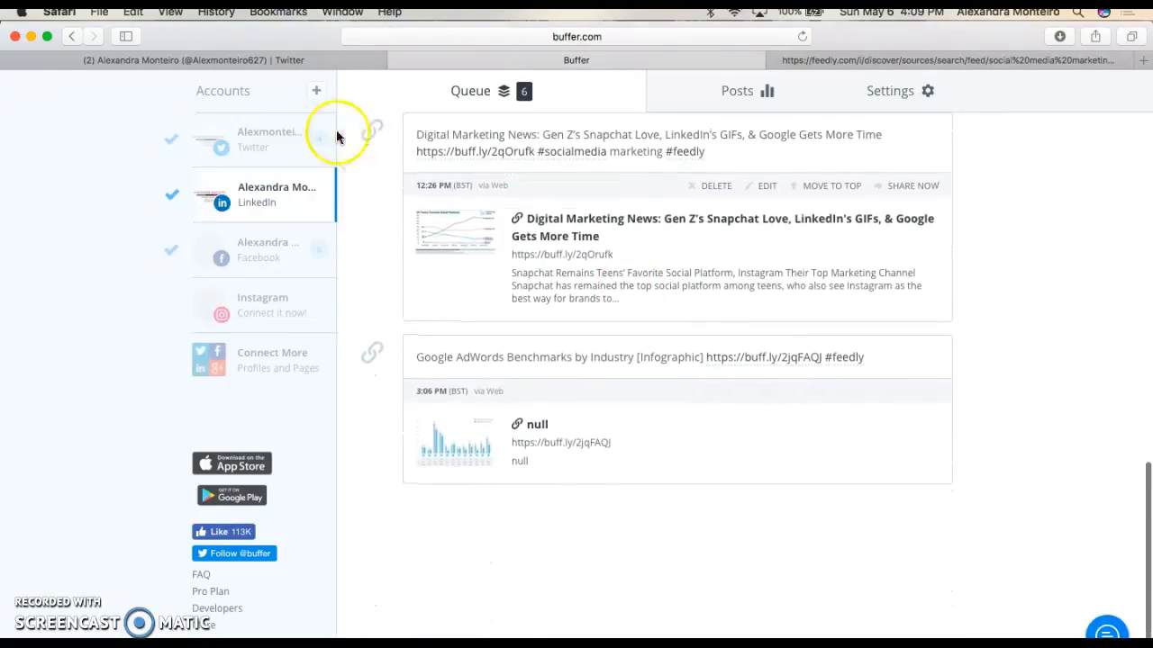
scroll(653, 252, up, 5)
scroll(653, 252, up, 15)
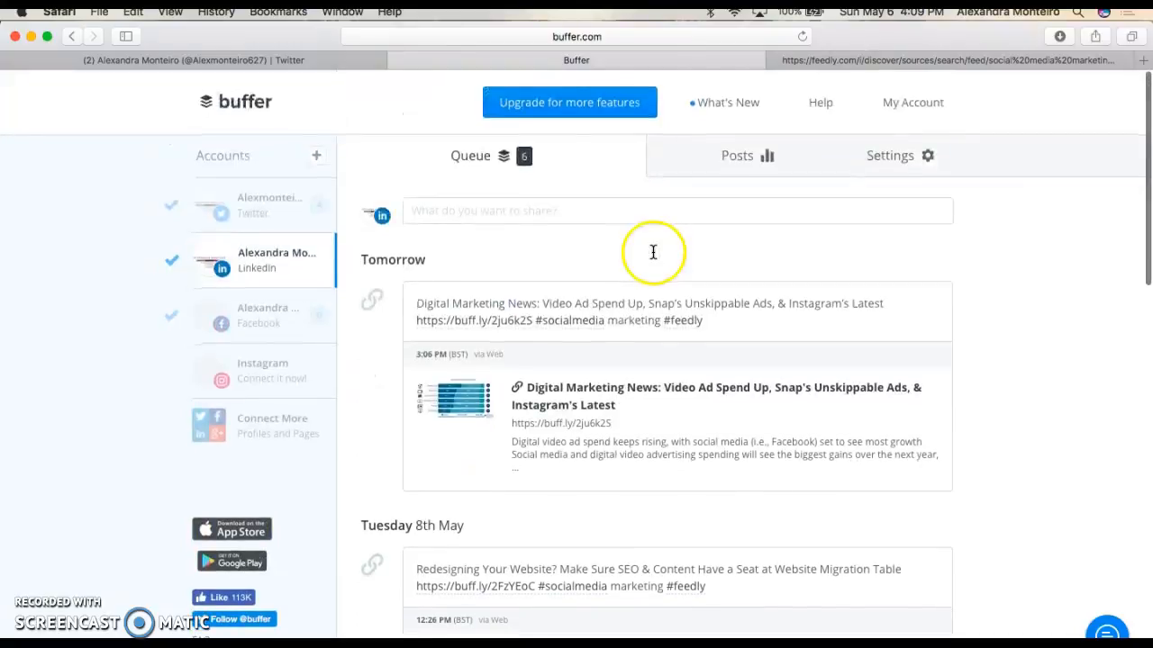
Start a new LinkedIn post with the text "I have learned through professional development how to navigate through my".
click(509, 215)
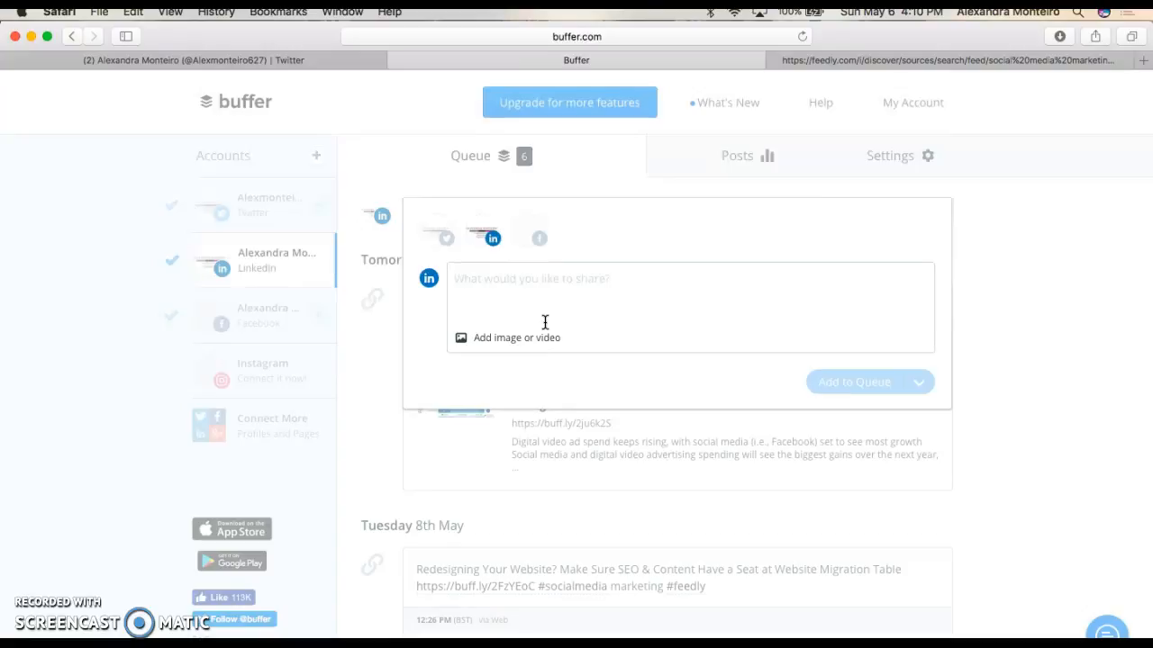
text(I have l)
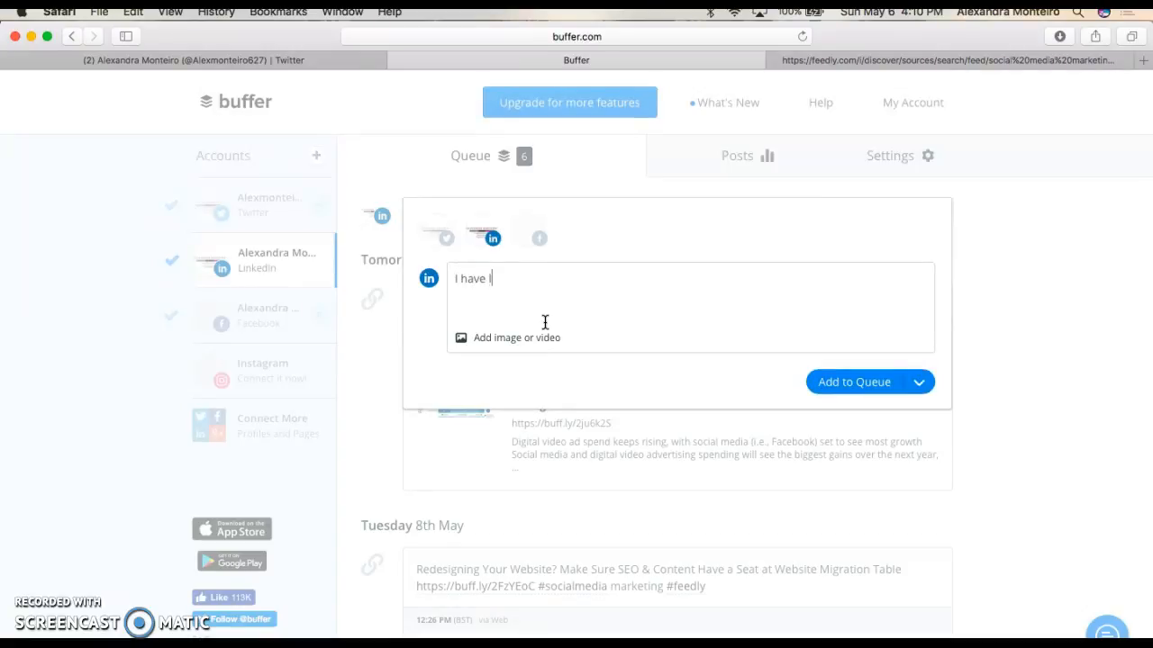
text(earned through professional d)
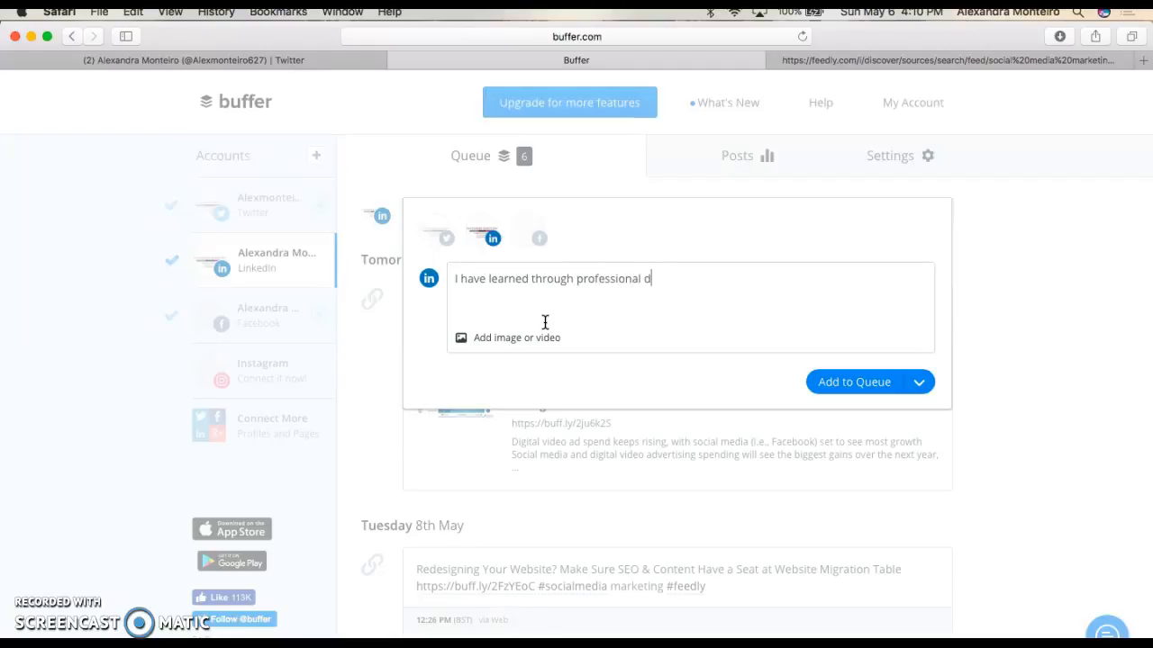
text(evelopm)
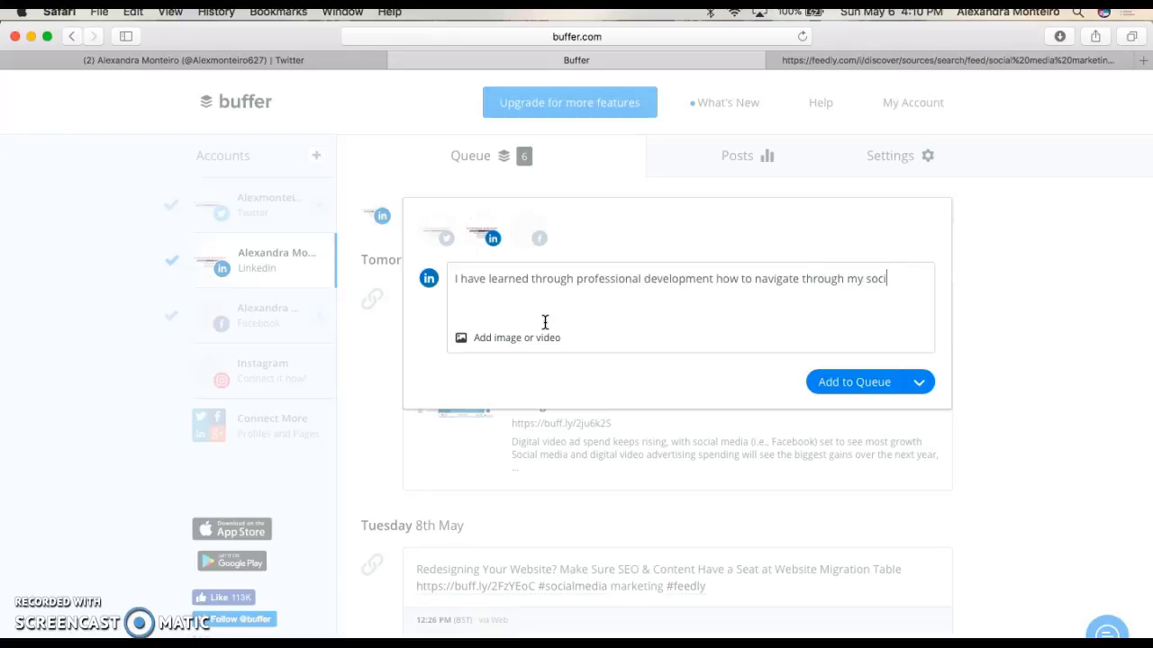
Continue the post with "social media platforms and make them professional for the career path that I am going to take." and add it to the queue.
key(BackSpace)
key(BackSpace)
key(BackSpace)
text(media platforms and make them professional for th)
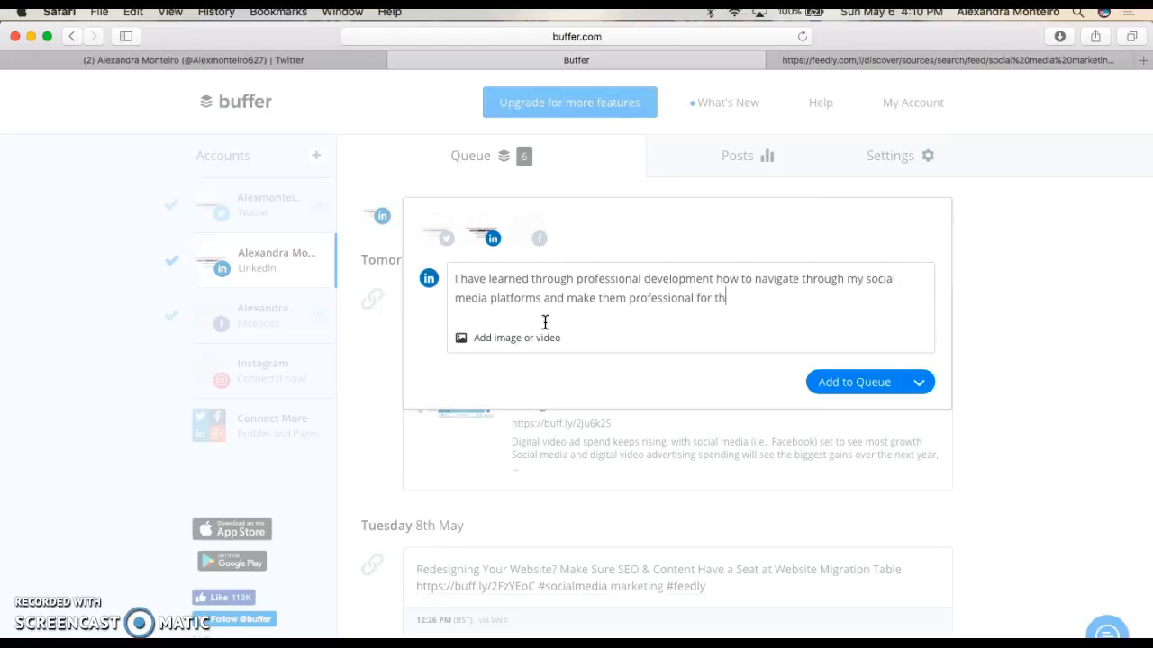
text(er path that I am going to take.)
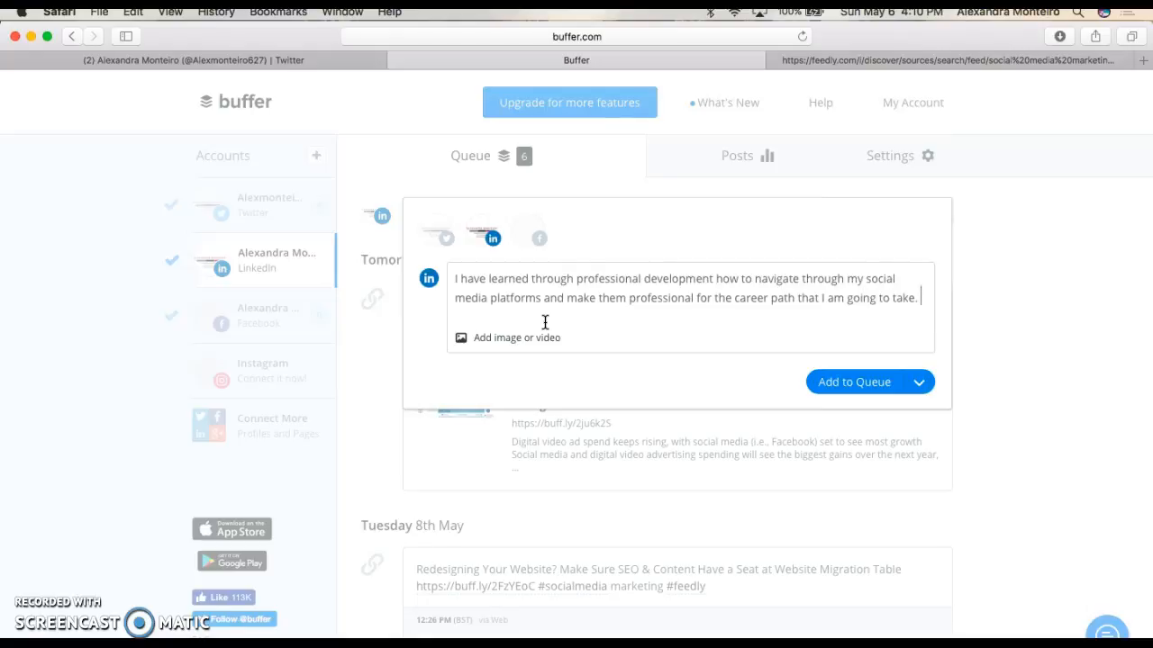
click(858, 372)
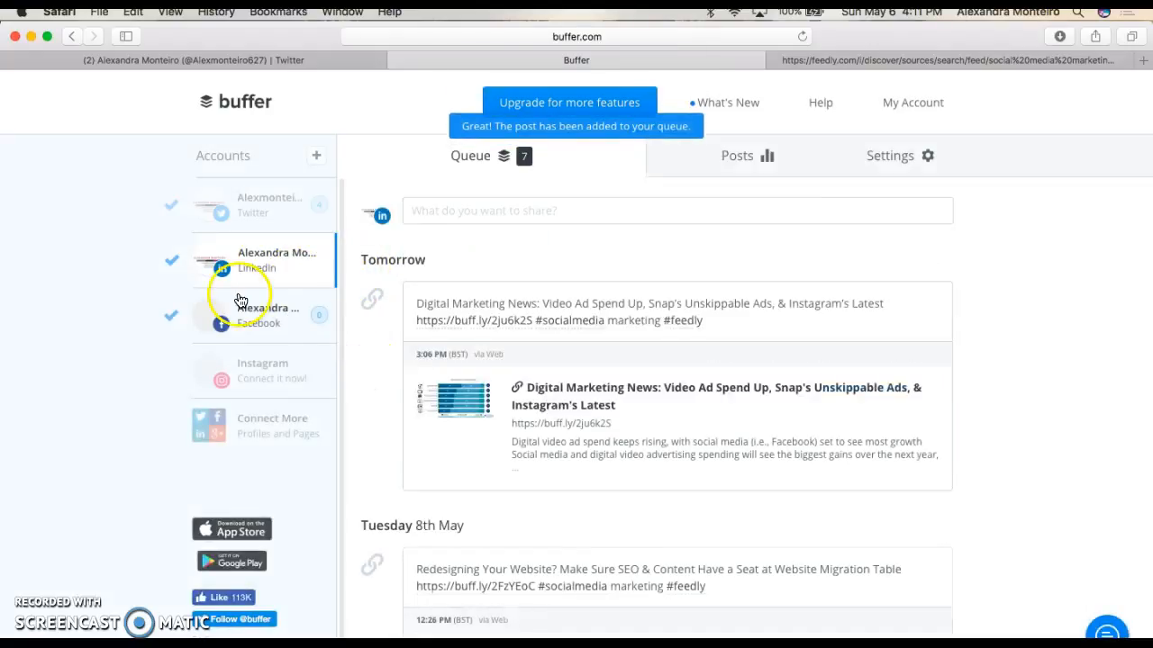
Edit the queued LinkedIn post about professional development and set its schedule date to May 6, 2018.
scroll(489, 485, down, 10)
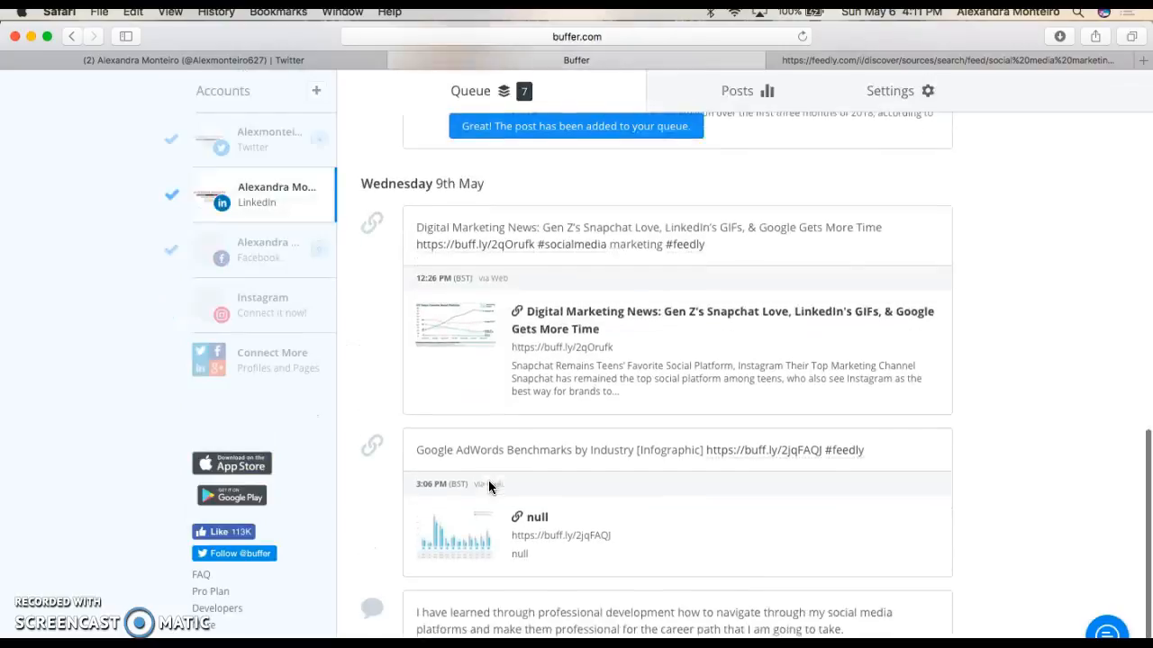
click(763, 571)
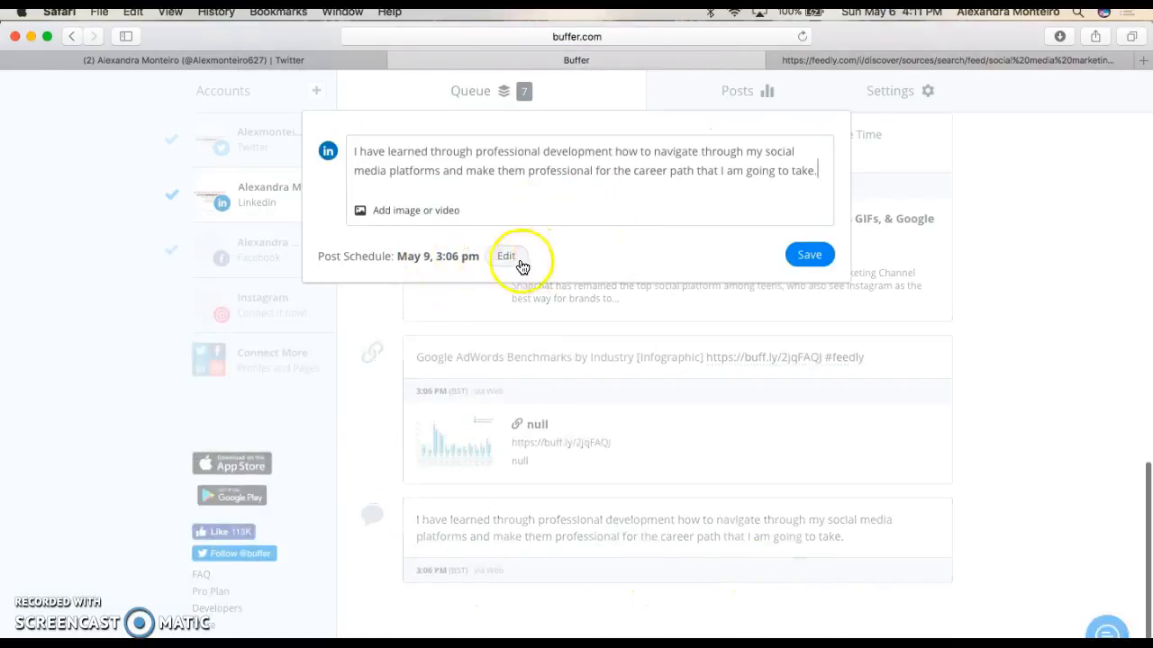
click(521, 264)
click(571, 188)
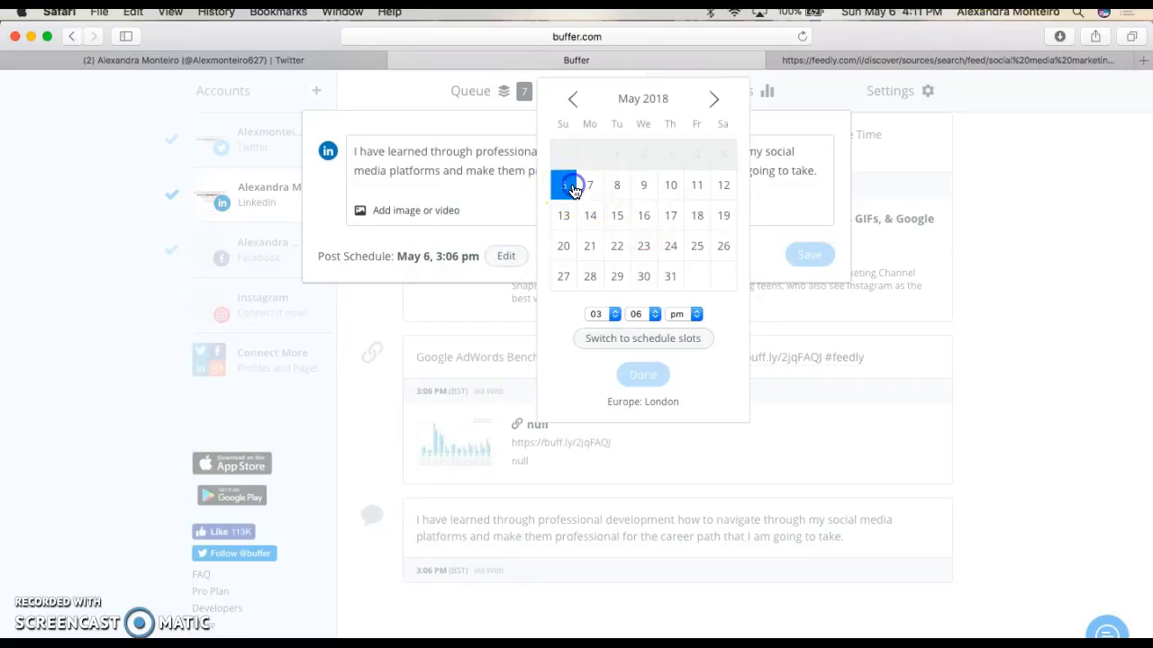
Set the post's scheduled time to 11:00 pm and save the post.
click(602, 313)
click(603, 372)
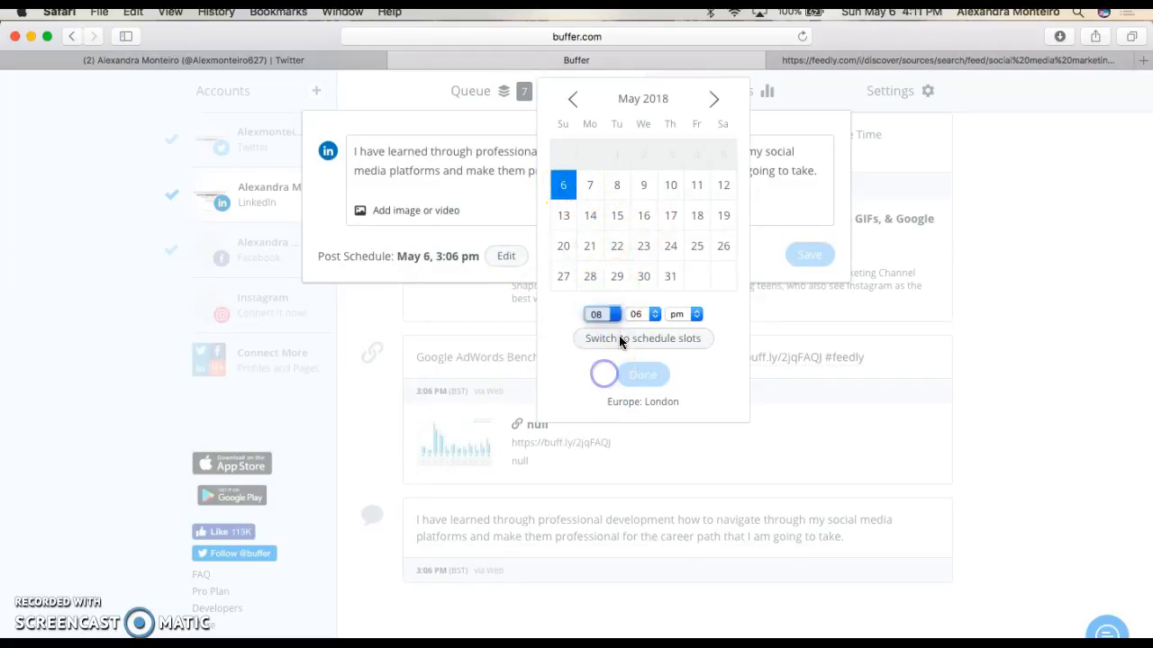
click(620, 313)
click(600, 351)
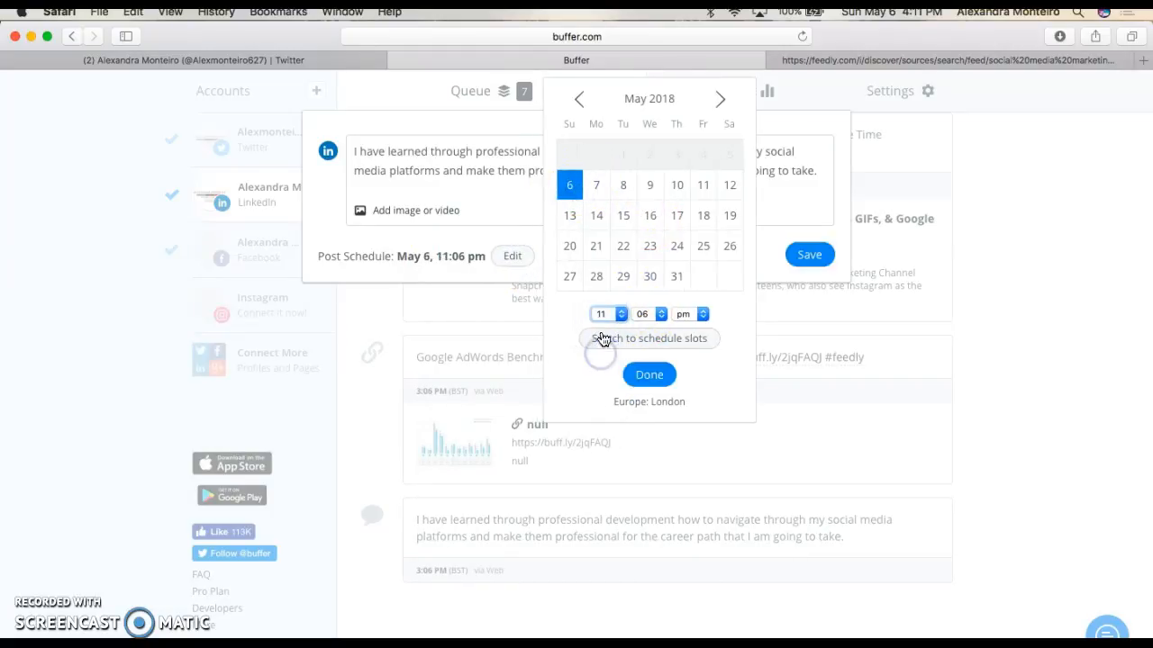
click(644, 313)
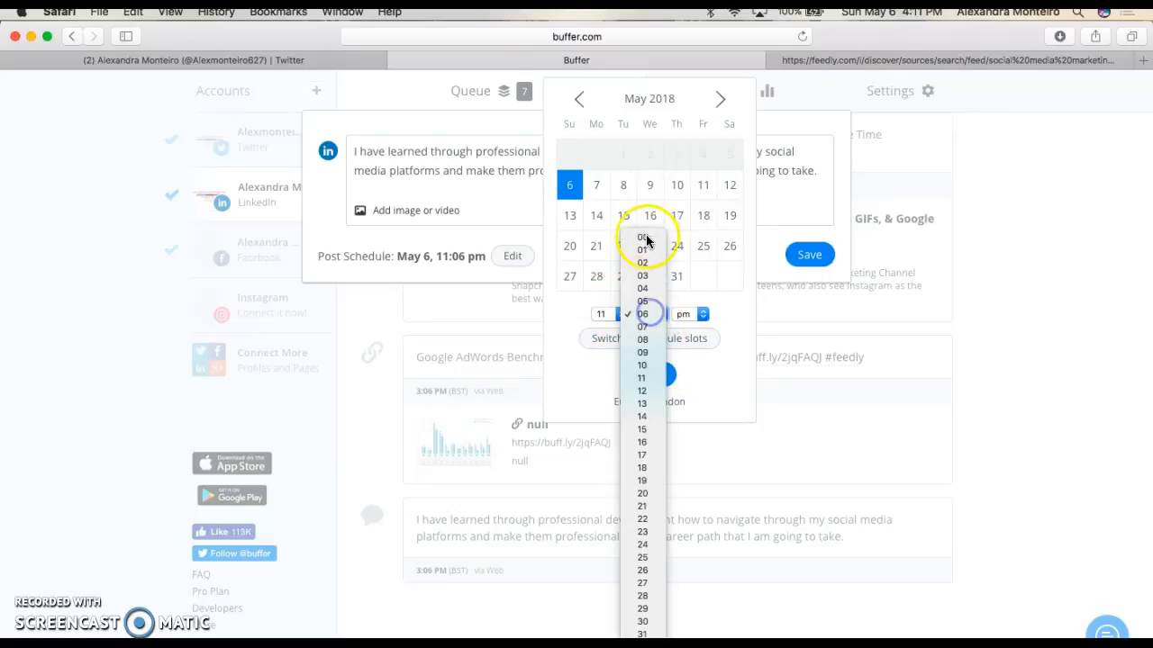
click(643, 238)
click(652, 379)
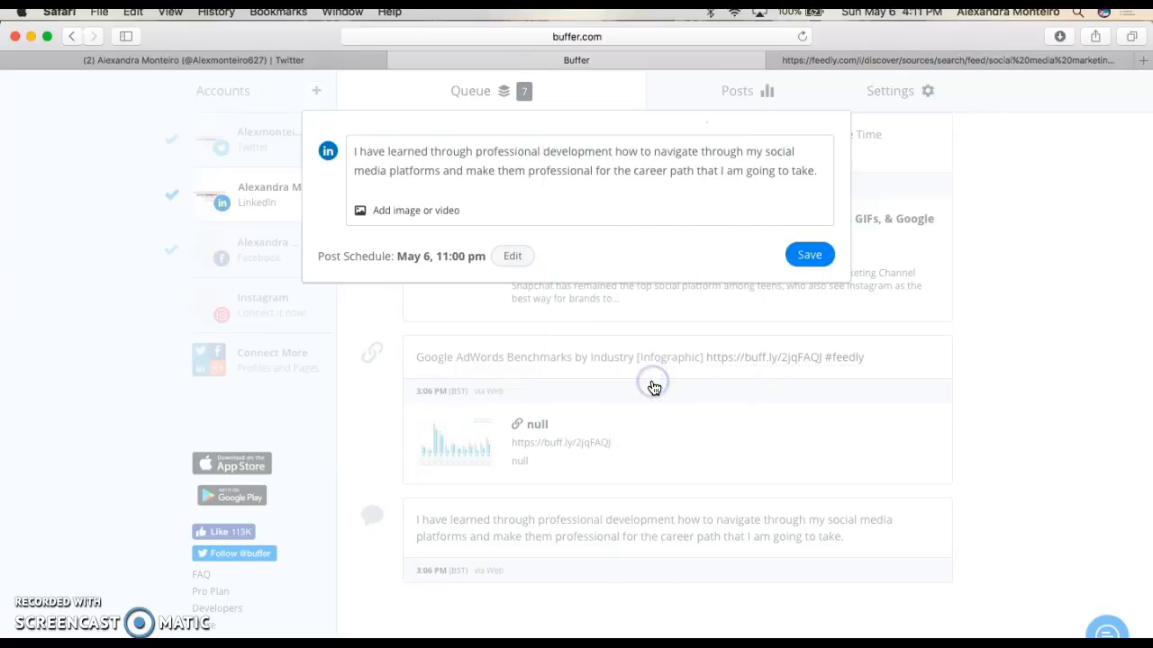
click(830, 256)
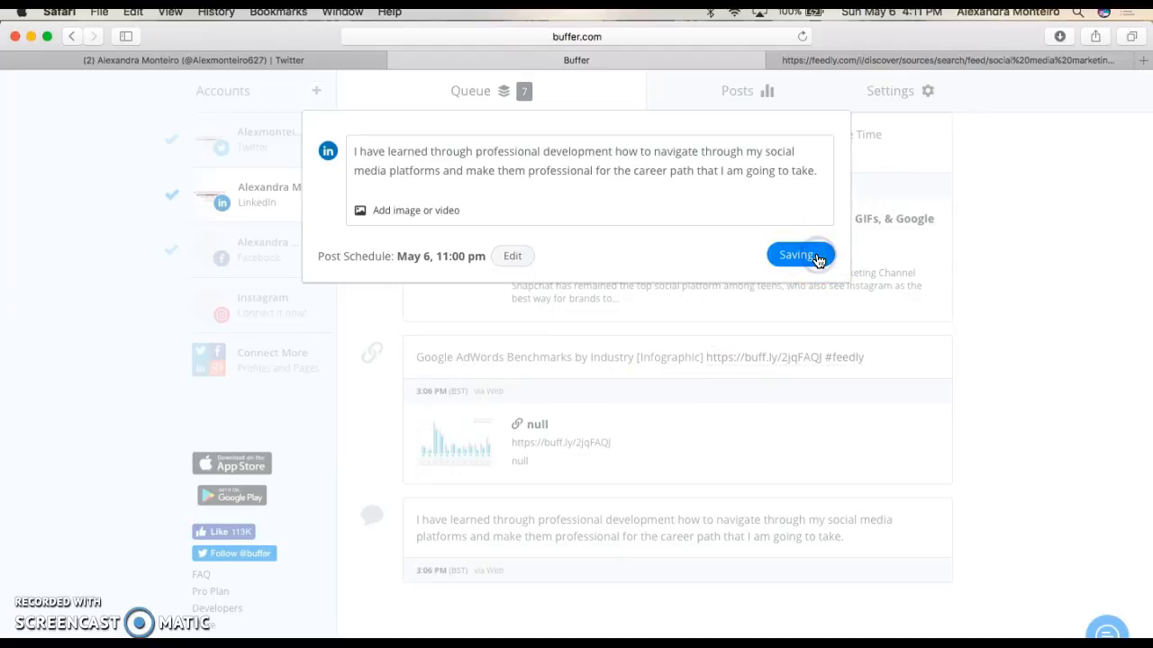
Look back through the scheduled posts in the LinkedIn queue.
scroll(855, 340, up, 3)
scroll(855, 341, up, 5)
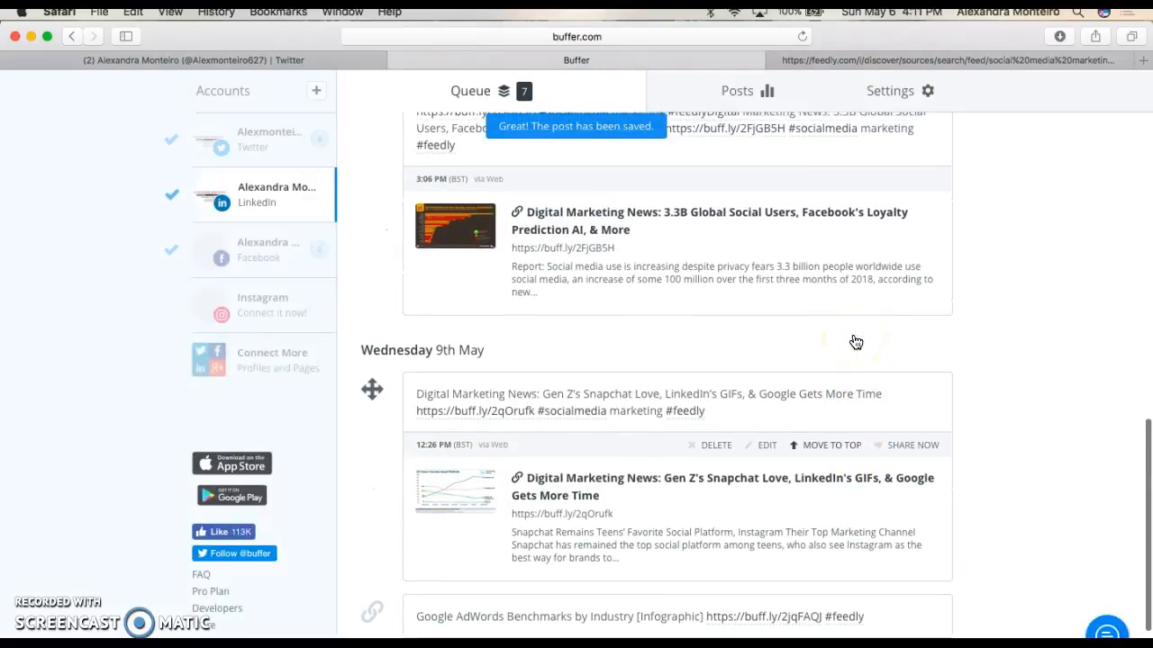
scroll(856, 340, up, 4)
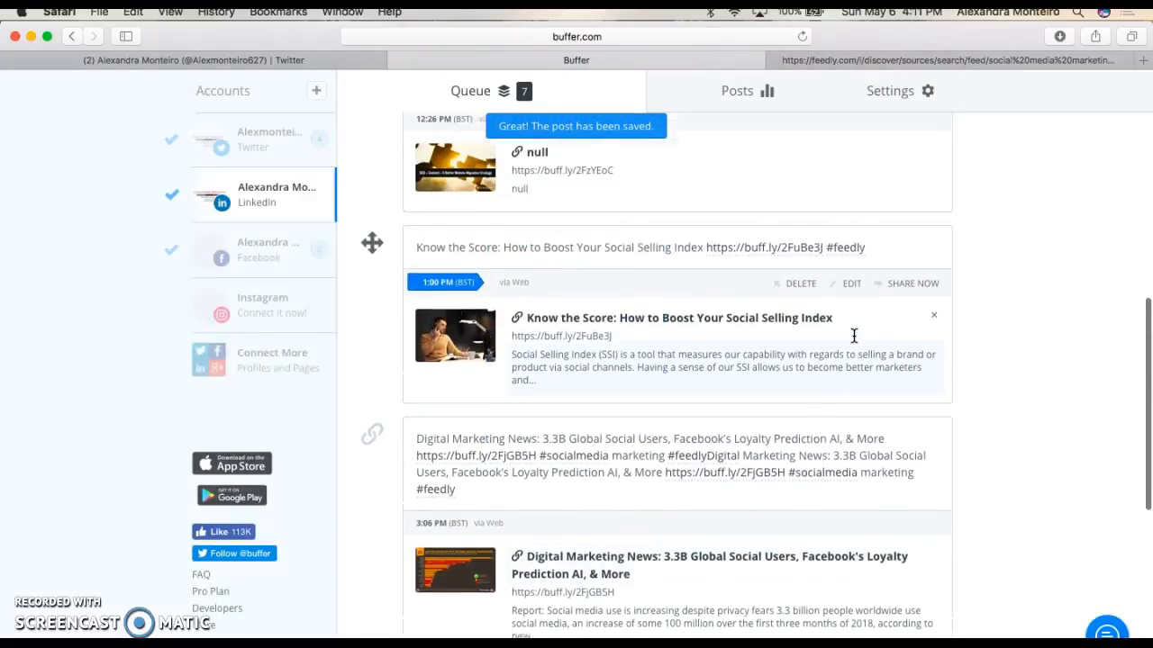
scroll(853, 336, up, 1)
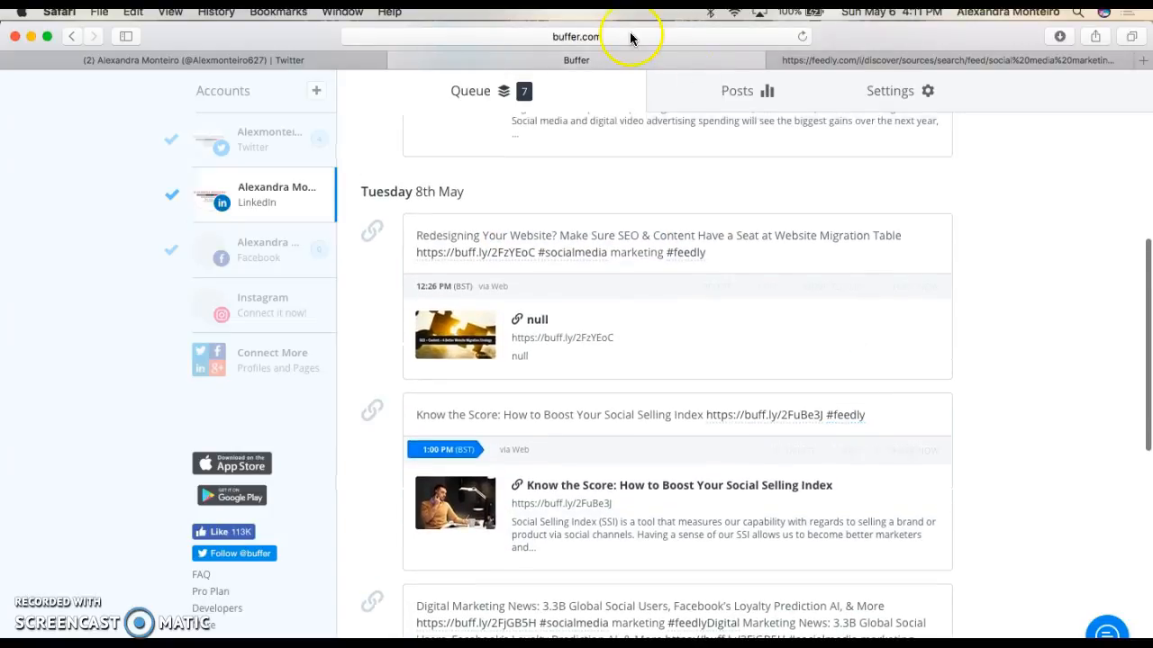
Switch to the Twitter profile and open the April 20 tweet about the Social Media Director role for the club Pura Vida.
click(263, 64)
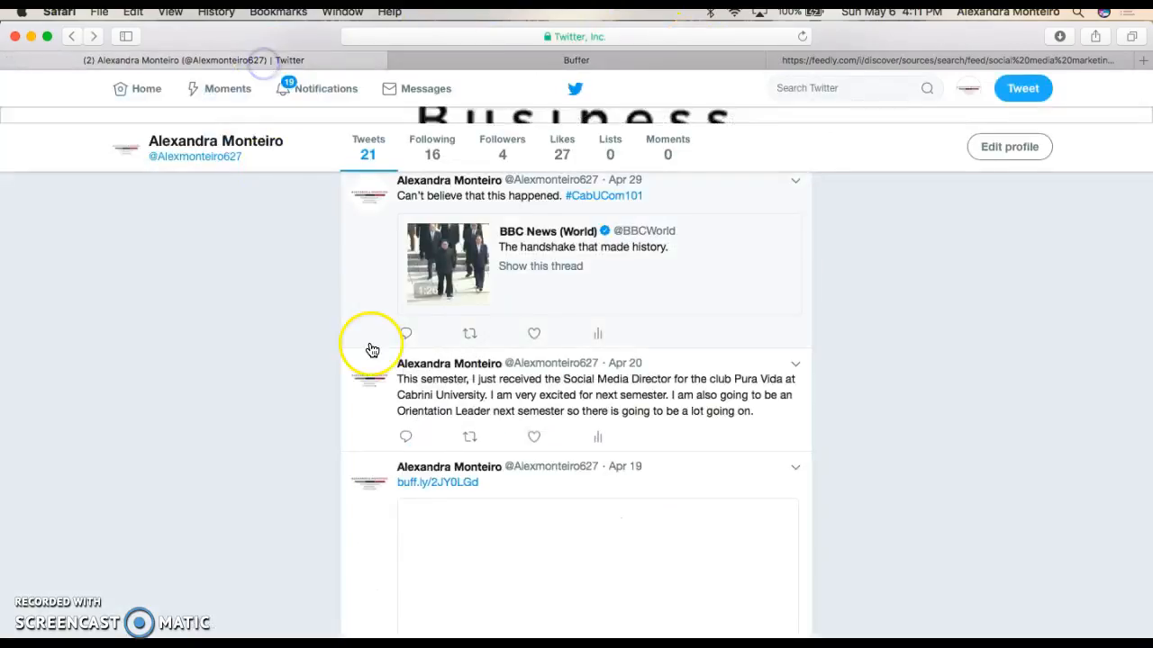
scroll(558, 368, down, 2)
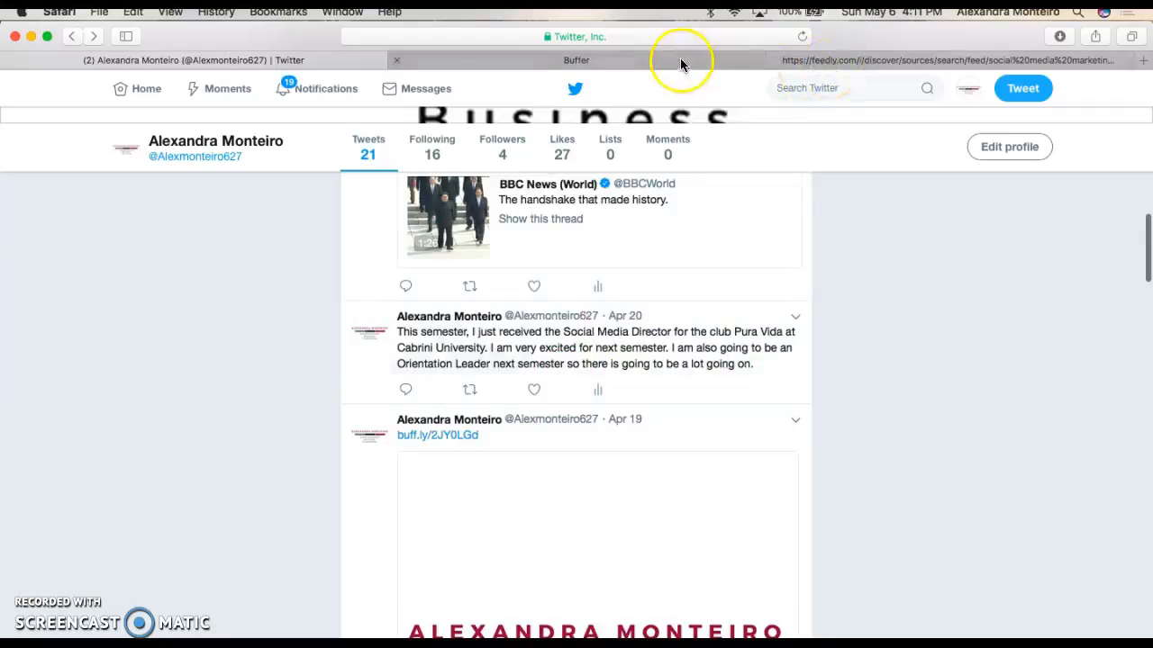
click(659, 351)
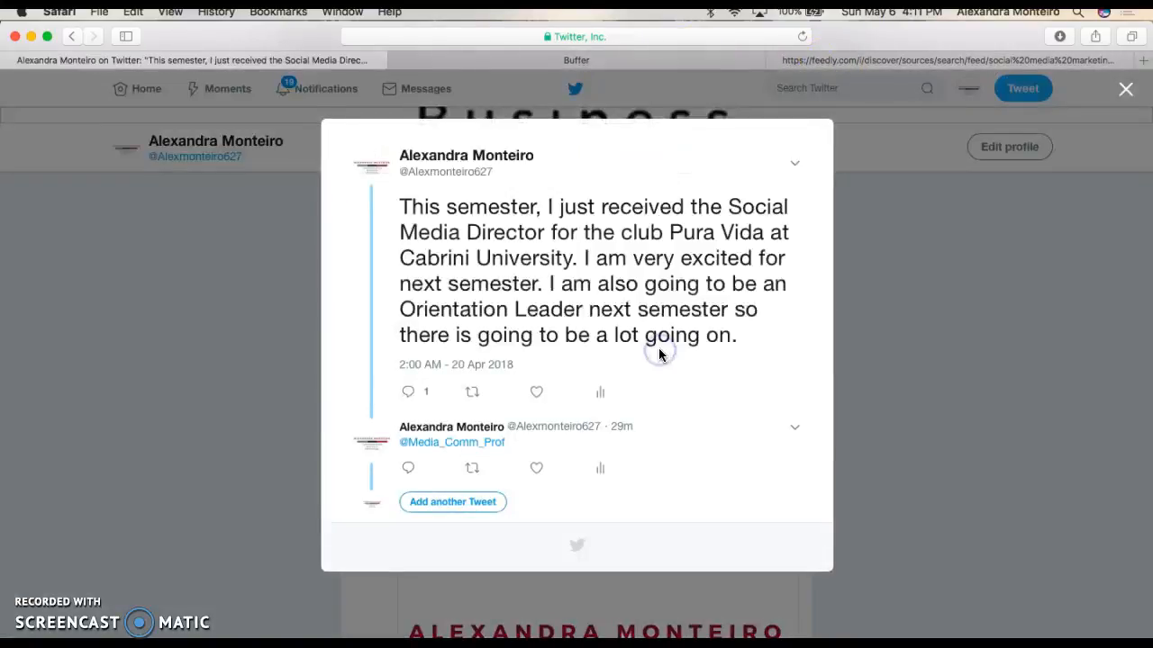
Return to Buffer, check the Twitter account's queue and compare its published April 20 post with the tweet on Twitter.
click(616, 58)
click(270, 148)
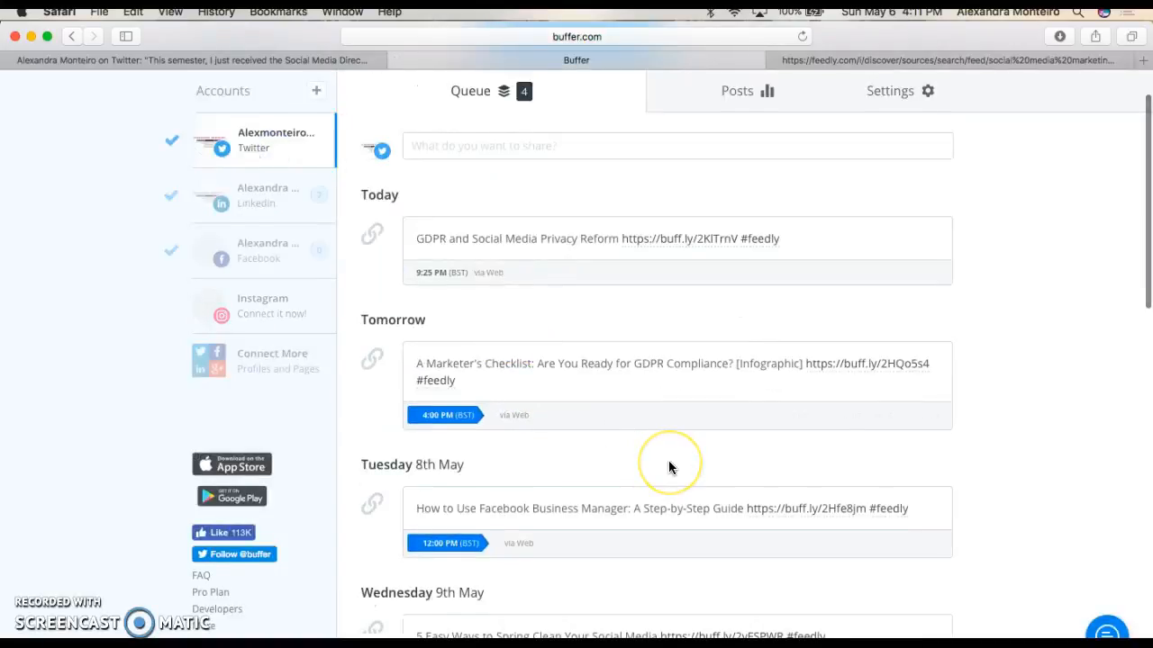
scroll(668, 464, down, 10)
click(724, 105)
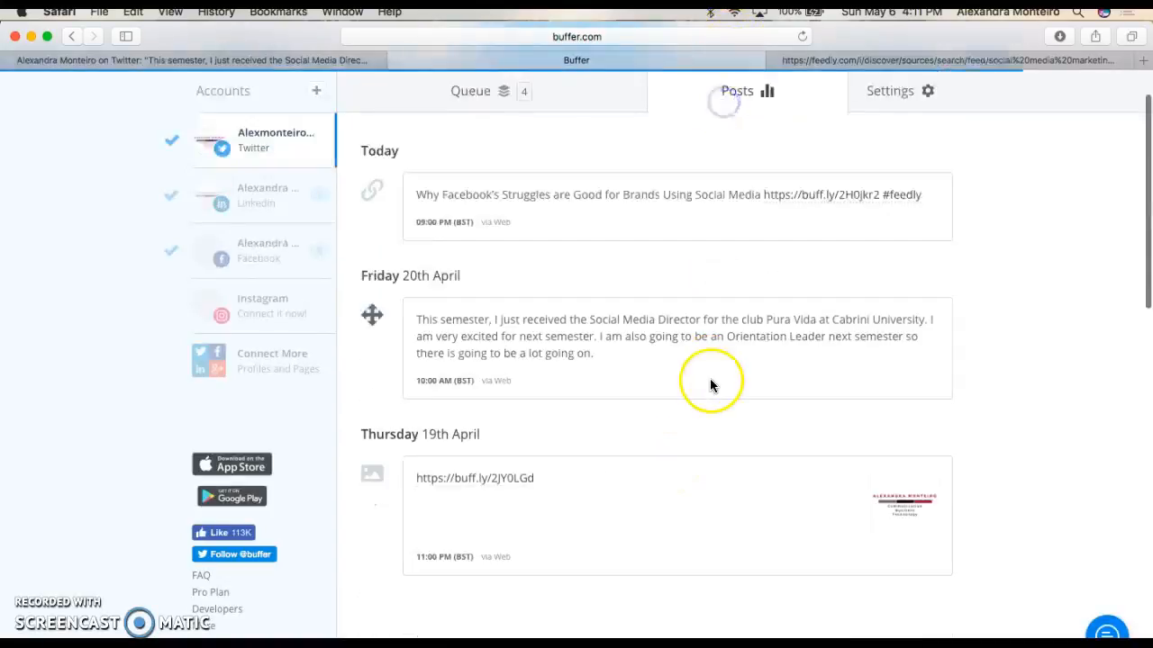
scroll(710, 379, down, 1)
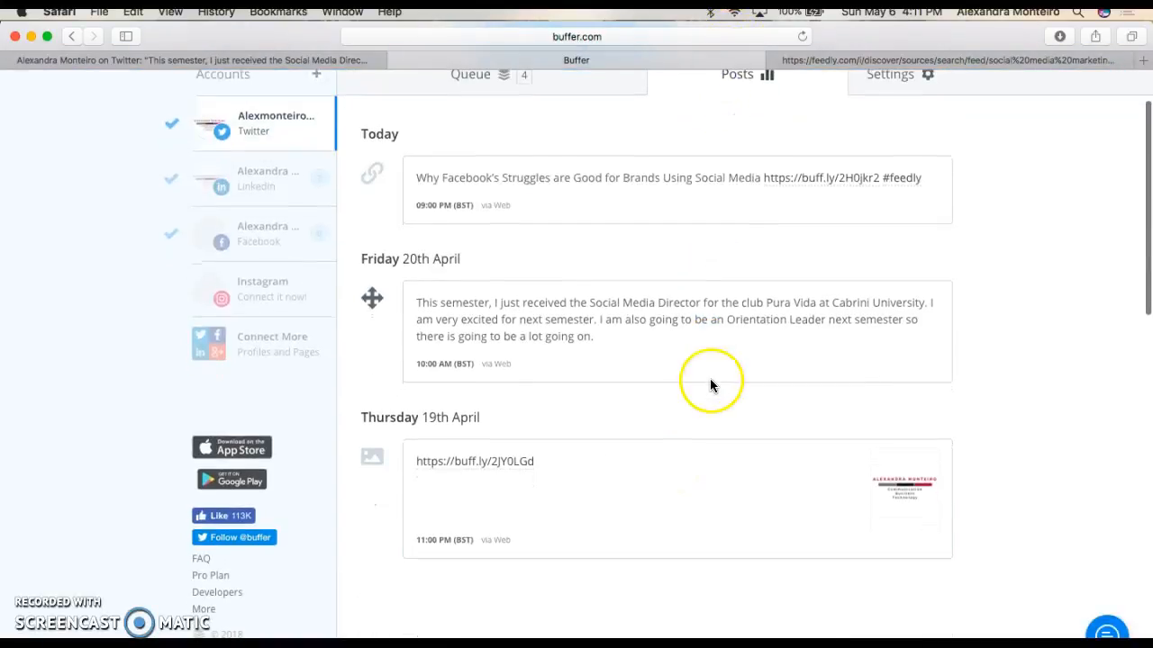
click(317, 61)
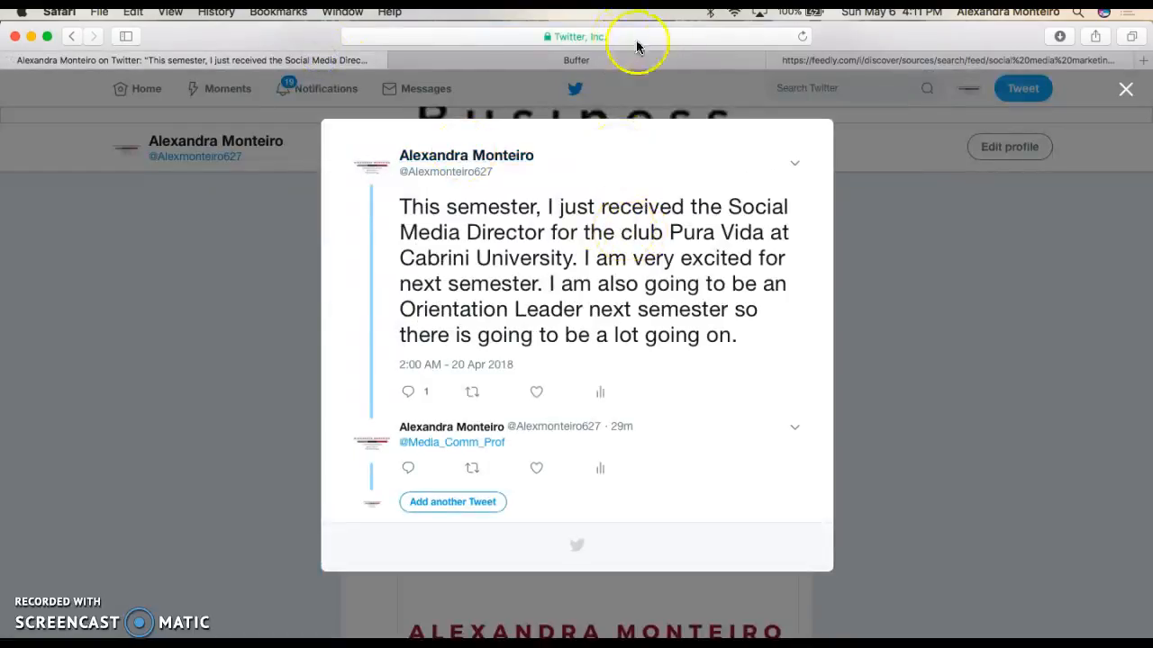
click(680, 59)
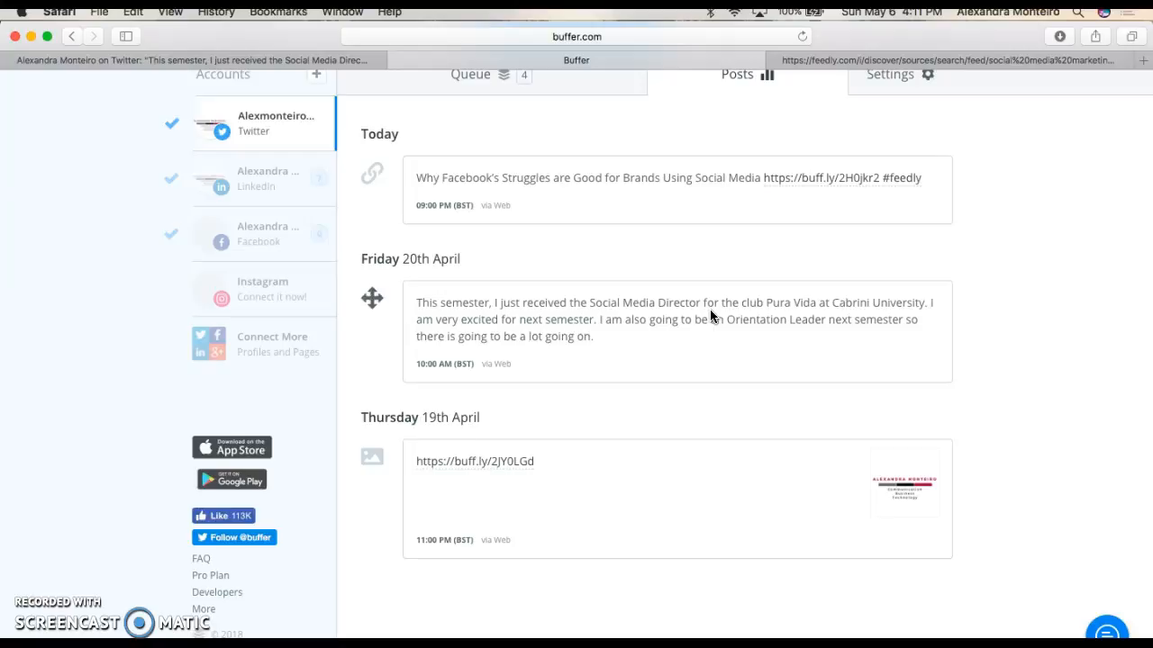
View the Facebook account's published posts and return to the published posts of the Twitter account.
click(298, 229)
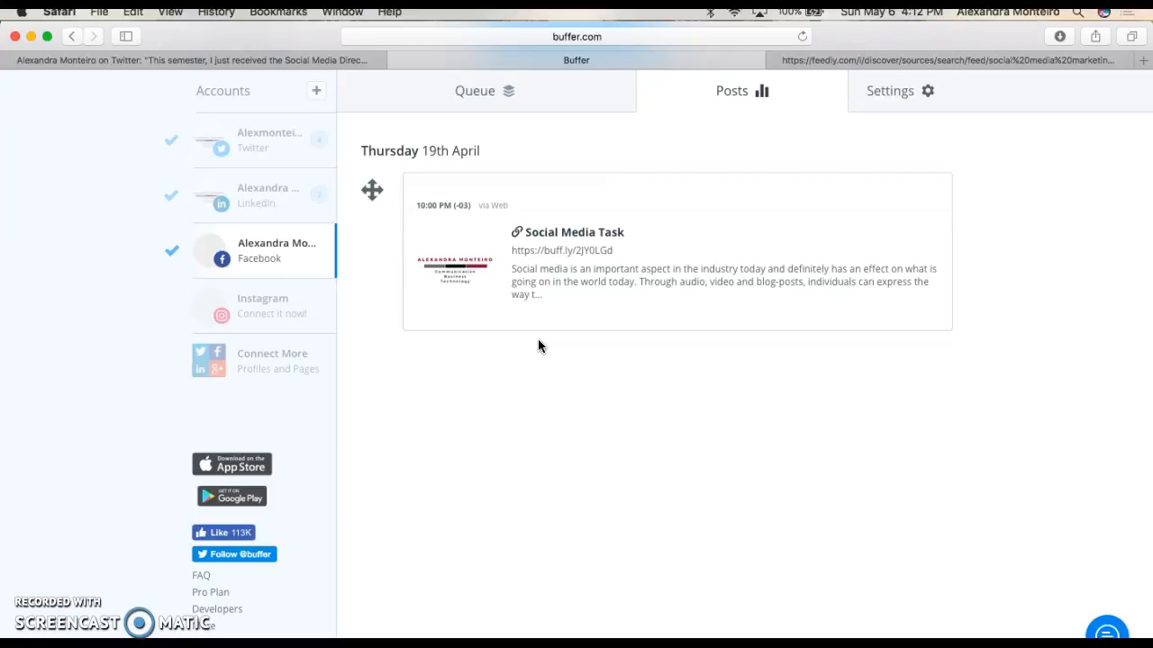
click(206, 193)
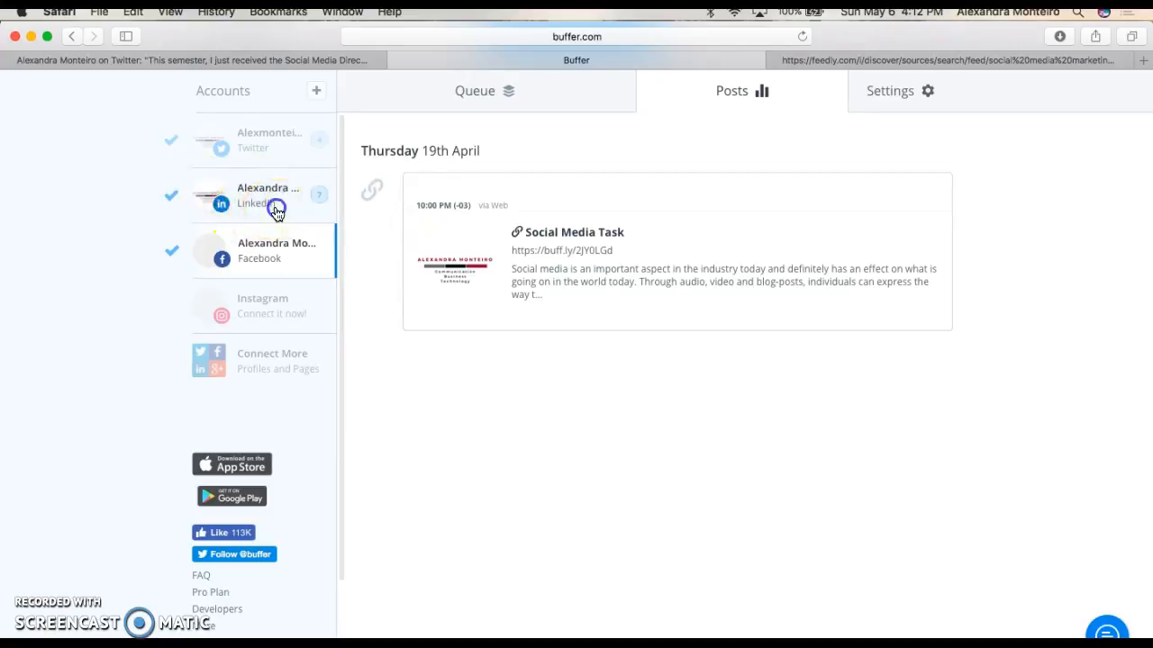
click(300, 161)
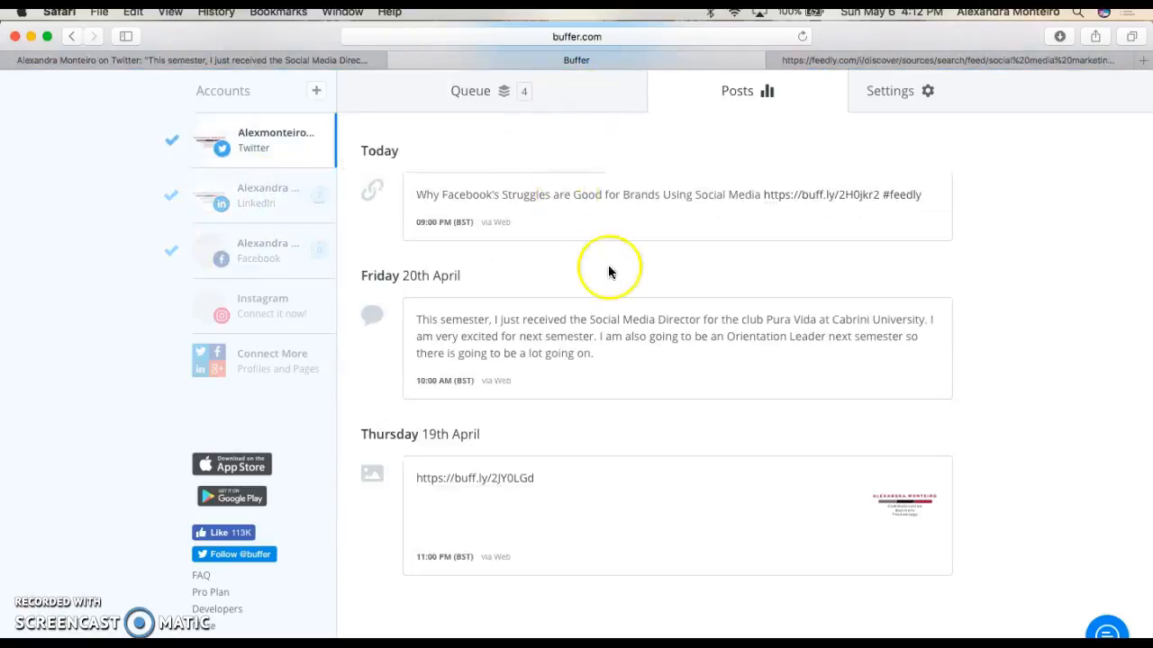